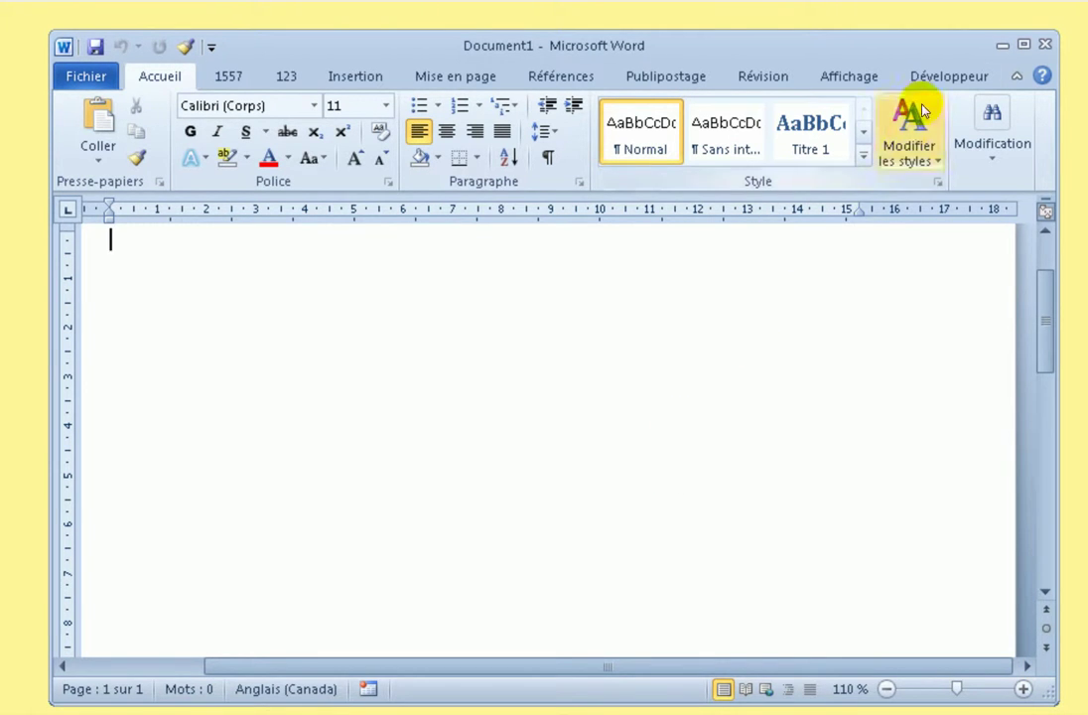
Enter the words Fraises, Bananes and Plantains on separate lines, beginning below a blank line at the start of the document.
{"action": "left_click", "coordinate": [941, 78]}
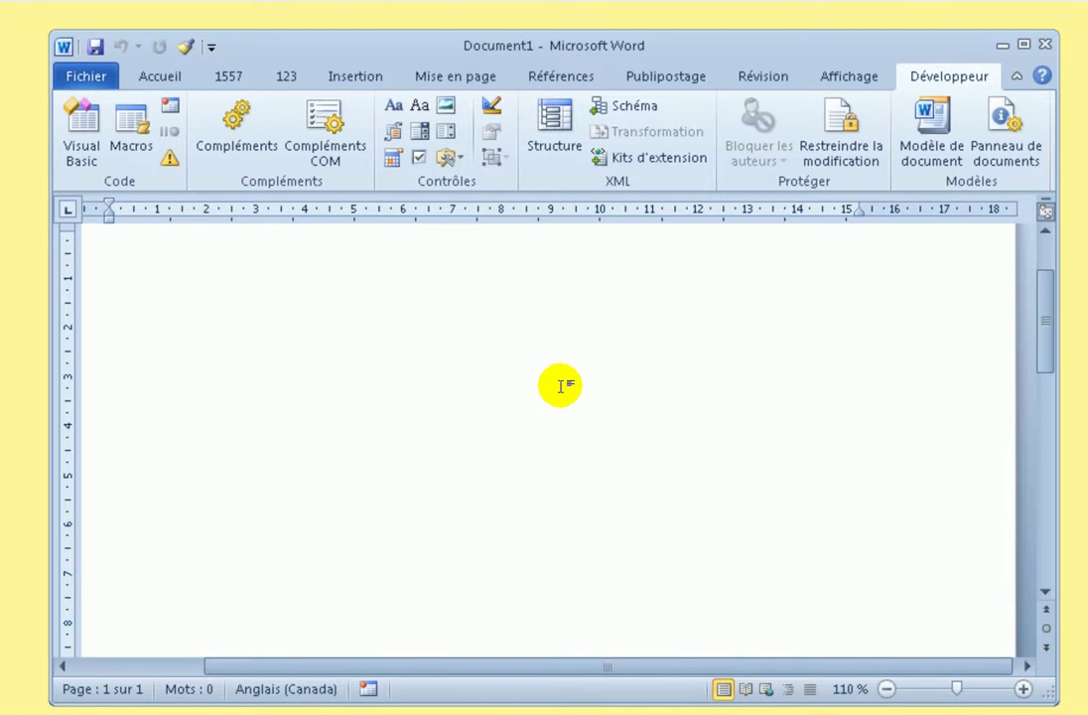
{"action": "key", "text": "Return"}
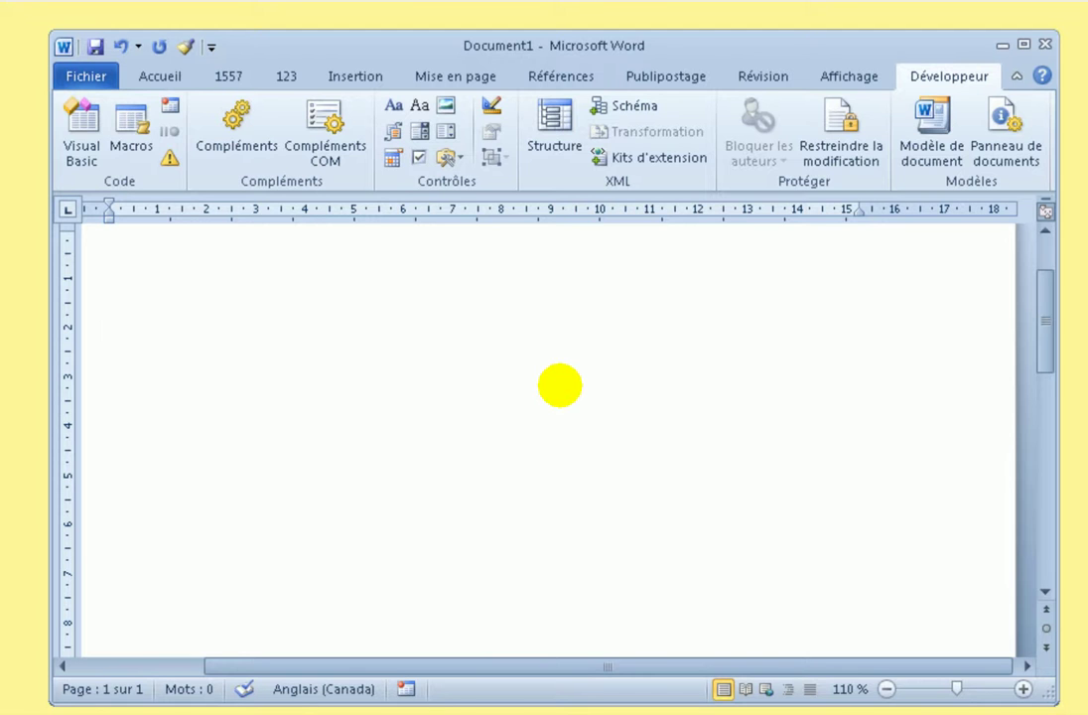
{"action": "type", "text": "Fraise"}
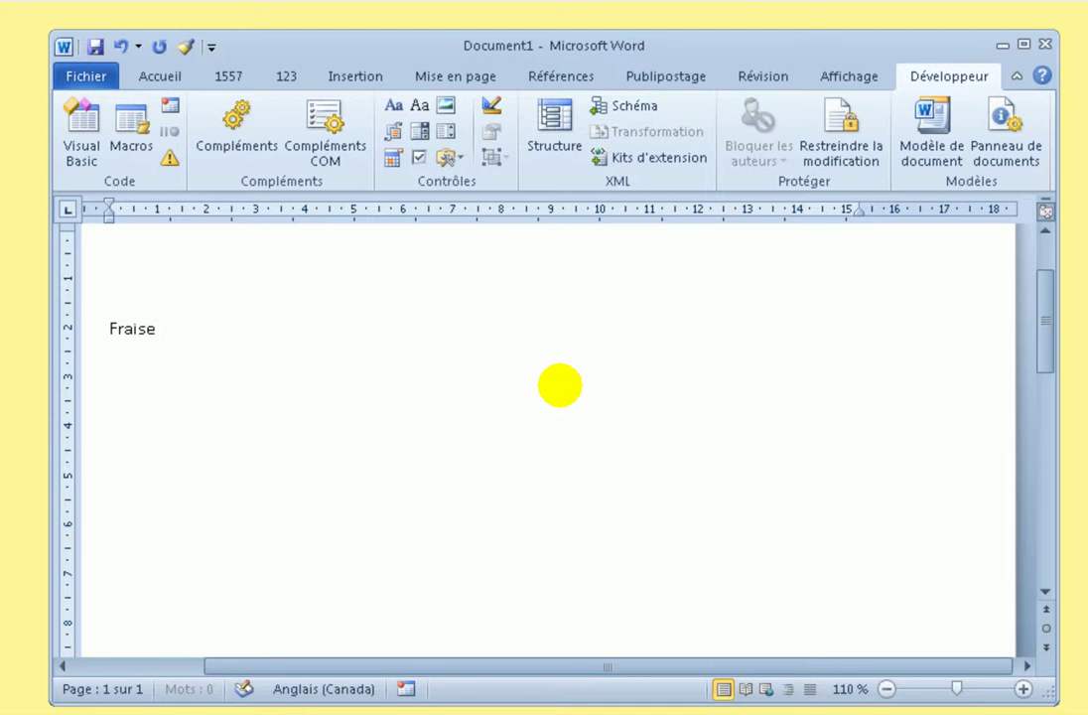
{"action": "type", "text": "NBa"}
{"action": "key", "text": "Return"}
{"action": "type", "text": "Bananes"}
{"action": "key", "text": "Return"}
{"action": "type", "text": "Plain"}
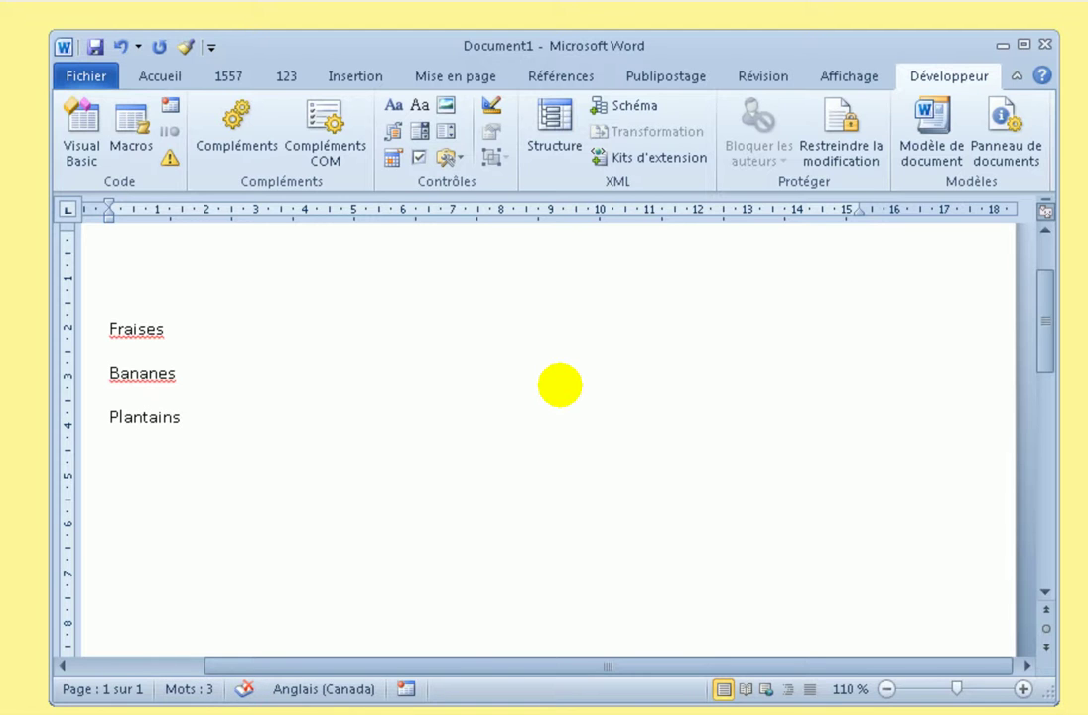
Add the lines Jaunes, Vertes, Mures and Pas mures below Plantains.
{"action": "key", "text": "Return"}
{"action": "type", "text": "Vertes"}
{"action": "key", "text": "Return"}
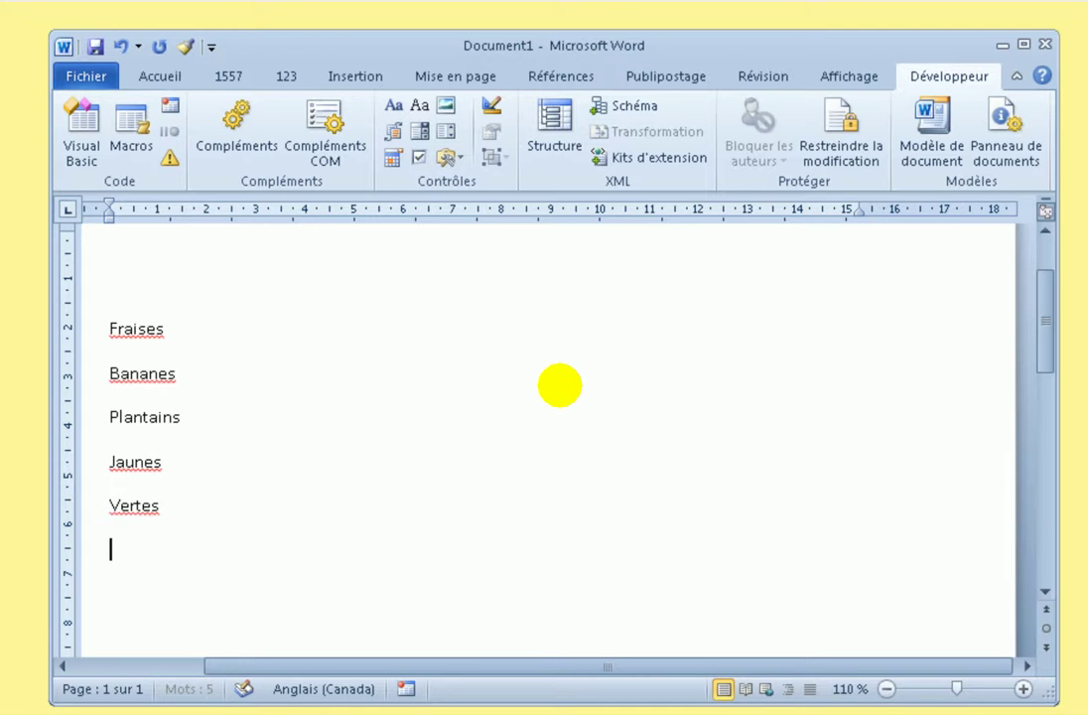
{"action": "type", "text": "Murtes"}
{"action": "key", "text": "BackSpace"}
{"action": "key", "text": "BackSpace"}
{"action": "key", "text": "BackSpace"}
{"action": "type", "text": "es"}
{"action": "key", "text": "Return"}
{"action": "type", "text": "Pas mur"}
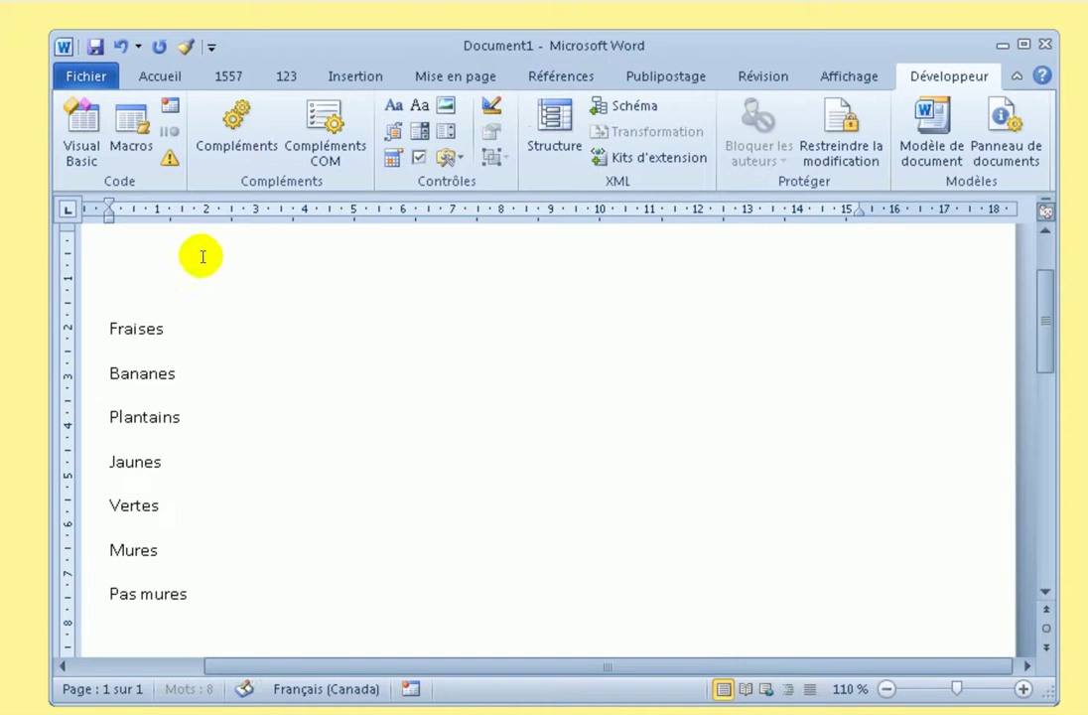
Apply the Titre 1 style to the lines Fraises and Bananes.
{"action": "left_click", "coordinate": [149, 329]}
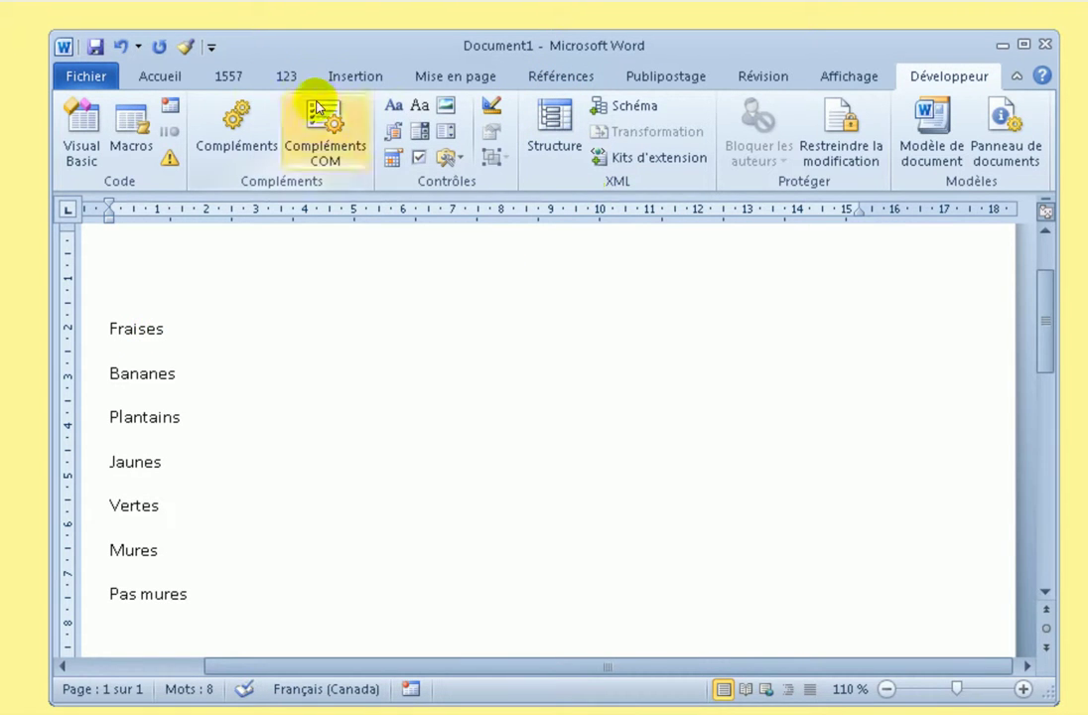
{"action": "left_click", "coordinate": [169, 76]}
{"action": "left_click", "coordinate": [810, 134]}
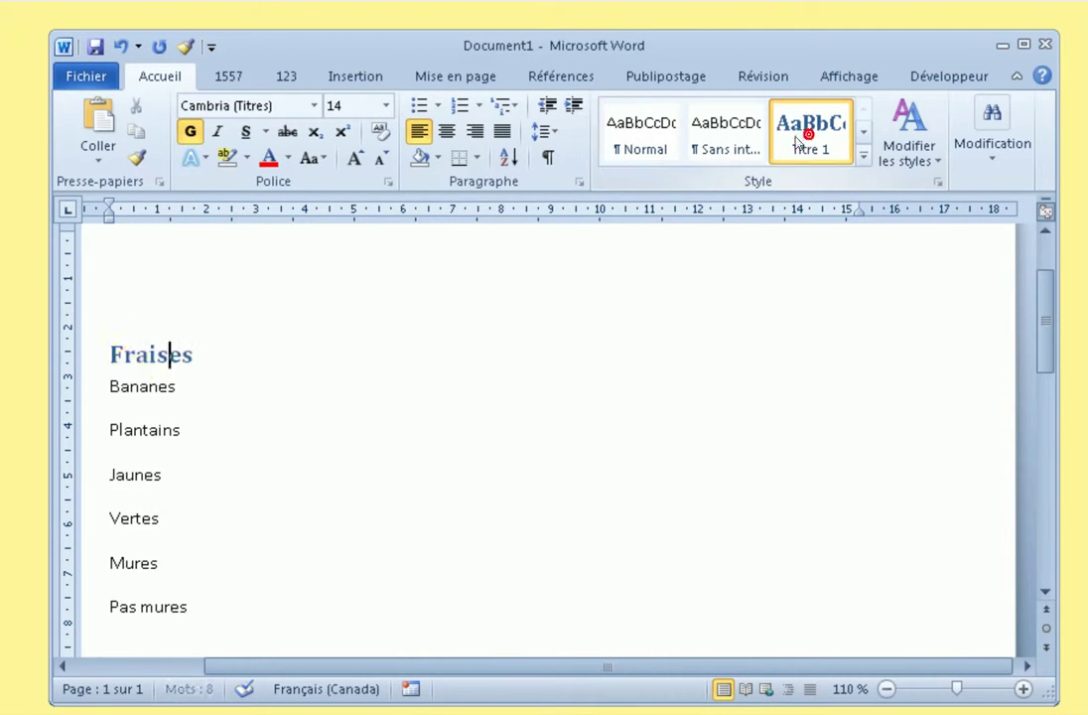
{"action": "left_click", "coordinate": [136, 387]}
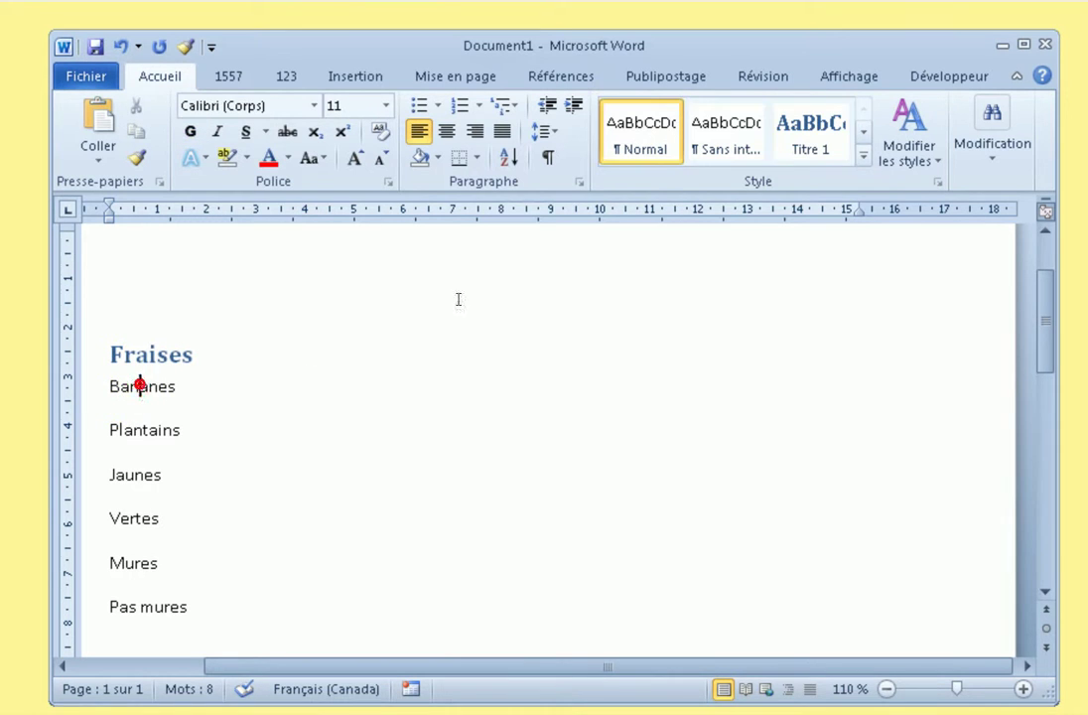
{"action": "left_click", "coordinate": [807, 139]}
Apply the Titre 2 style to Plantains and the Titre 3 style to Jaunes and Vertes.
{"action": "left_click", "coordinate": [141, 455]}
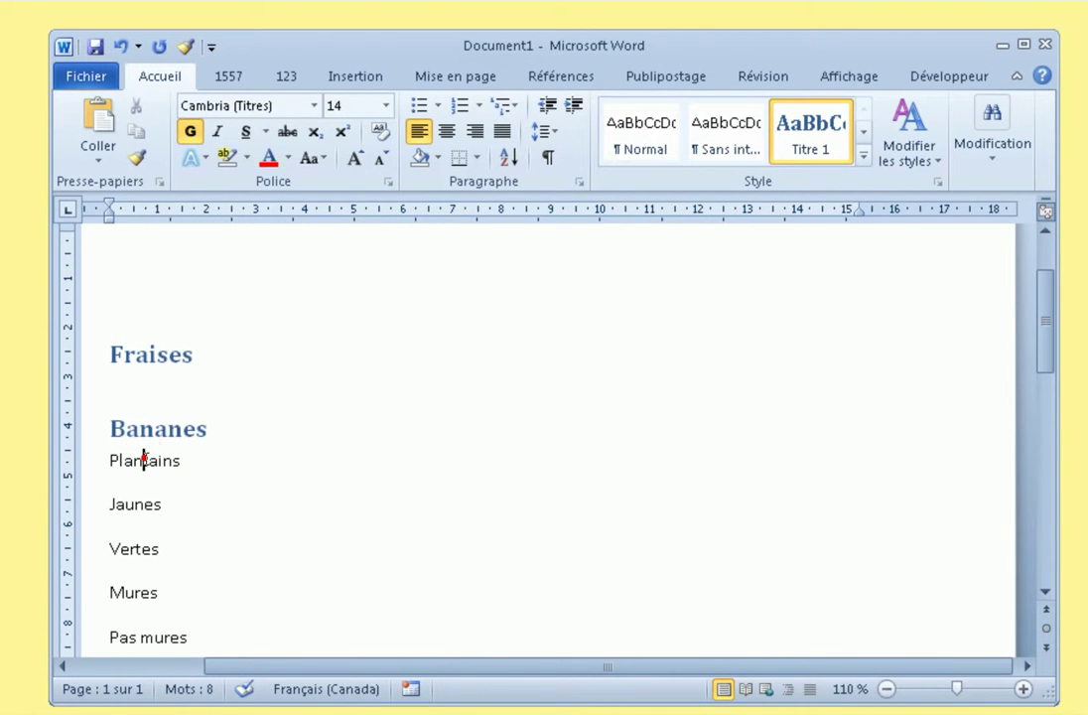
{"action": "left_click", "coordinate": [862, 157]}
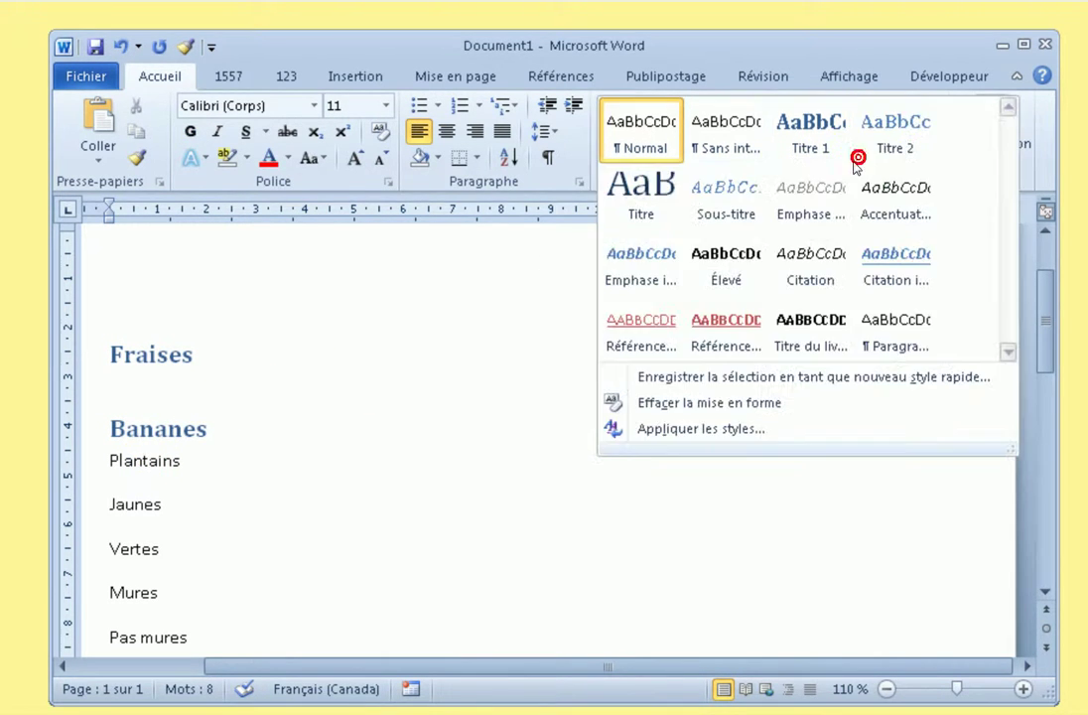
{"action": "left_click", "coordinate": [889, 155]}
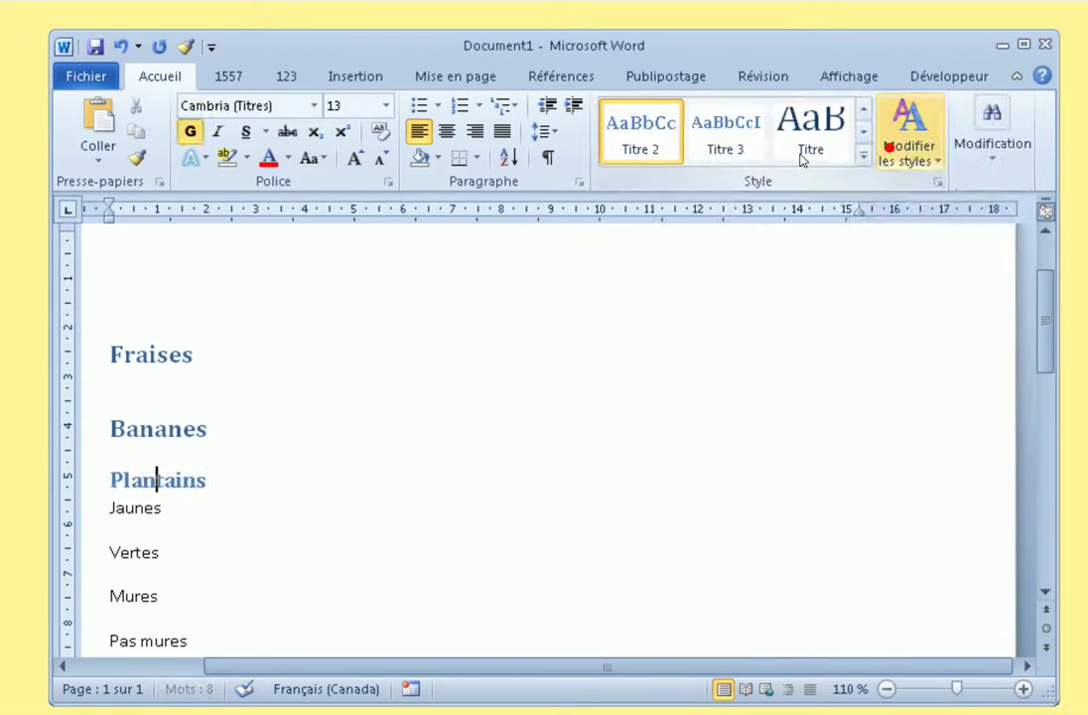
{"action": "left_click", "coordinate": [133, 509]}
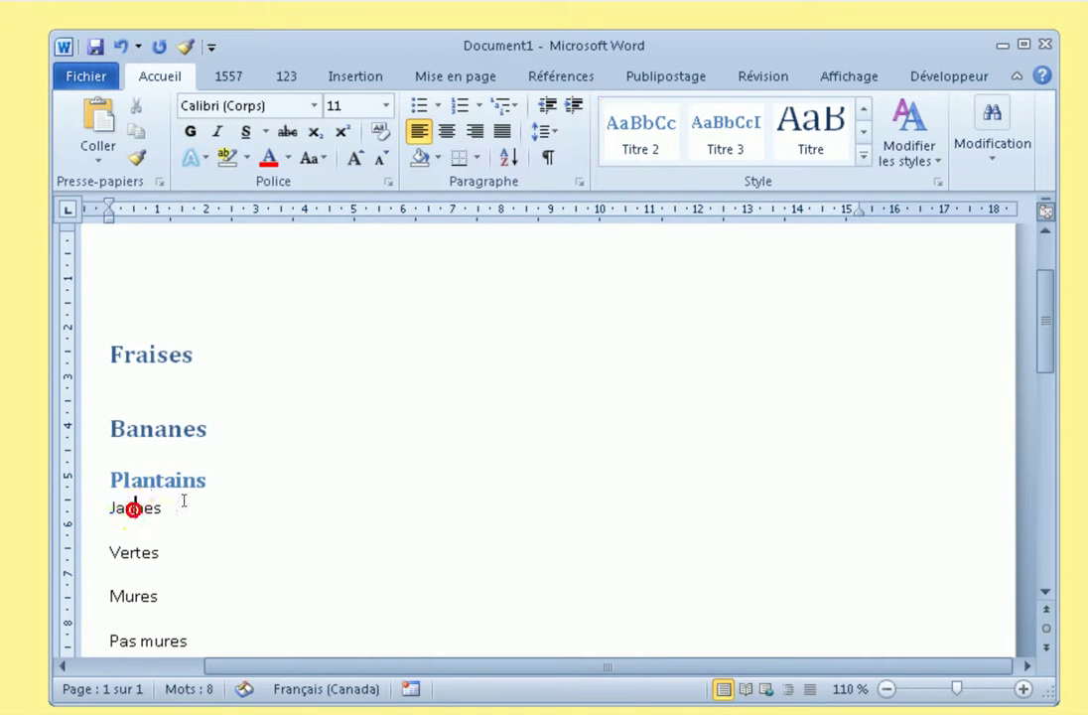
{"action": "left_click", "coordinate": [729, 147]}
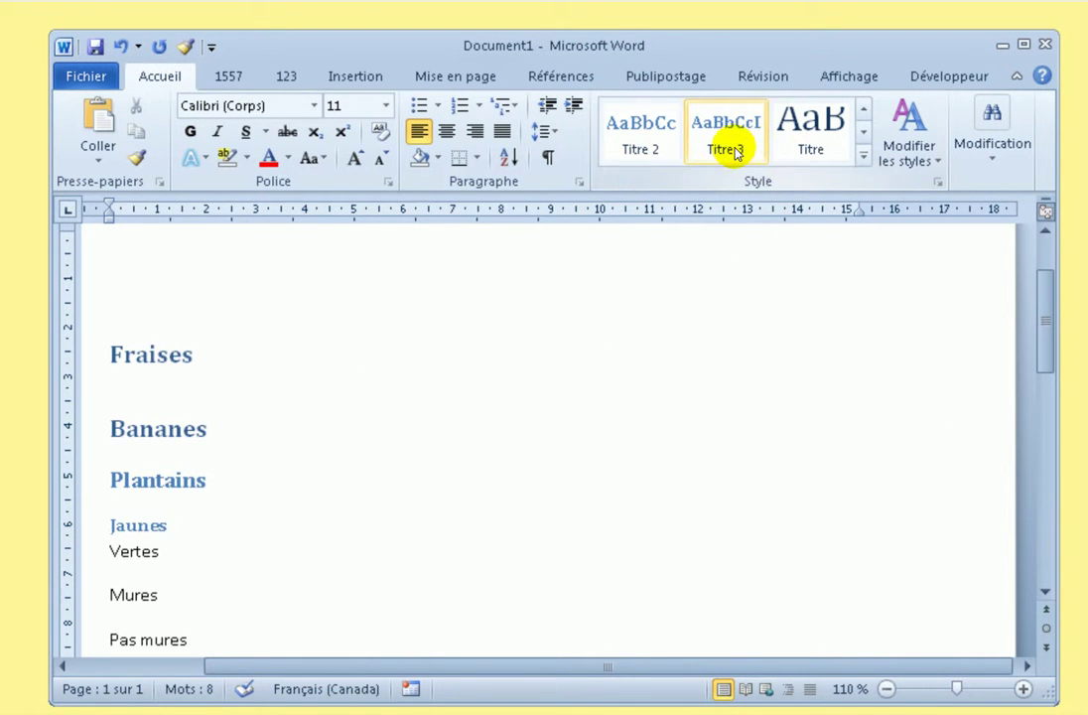
{"action": "left_click", "coordinate": [145, 553]}
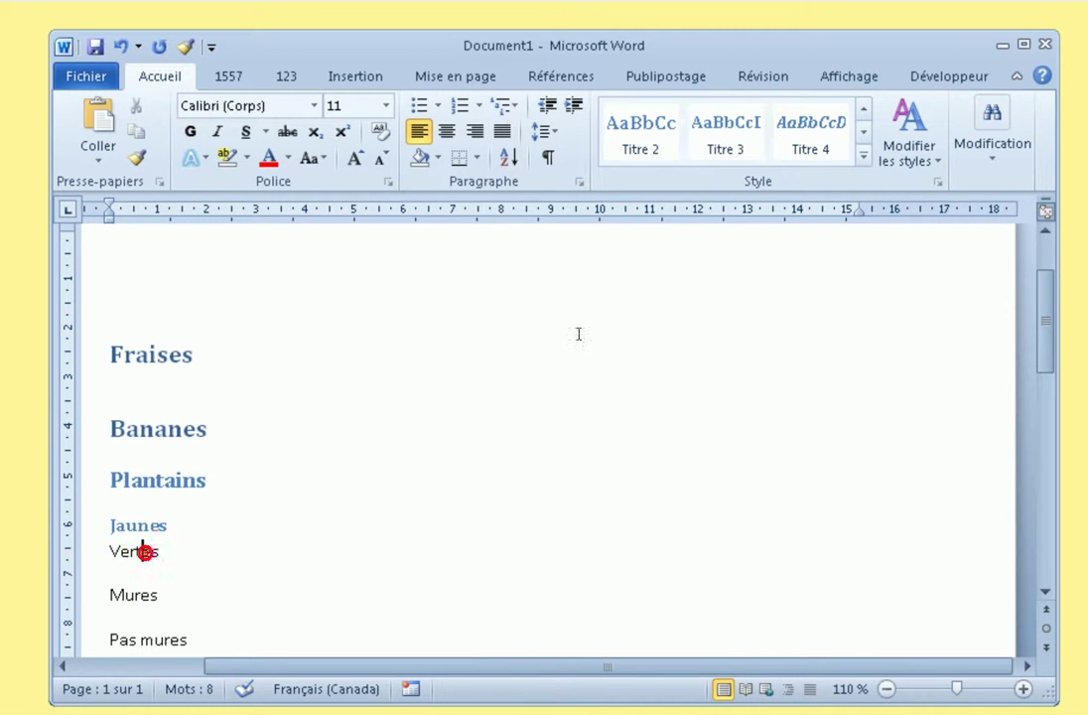
{"action": "left_click", "coordinate": [722, 138]}
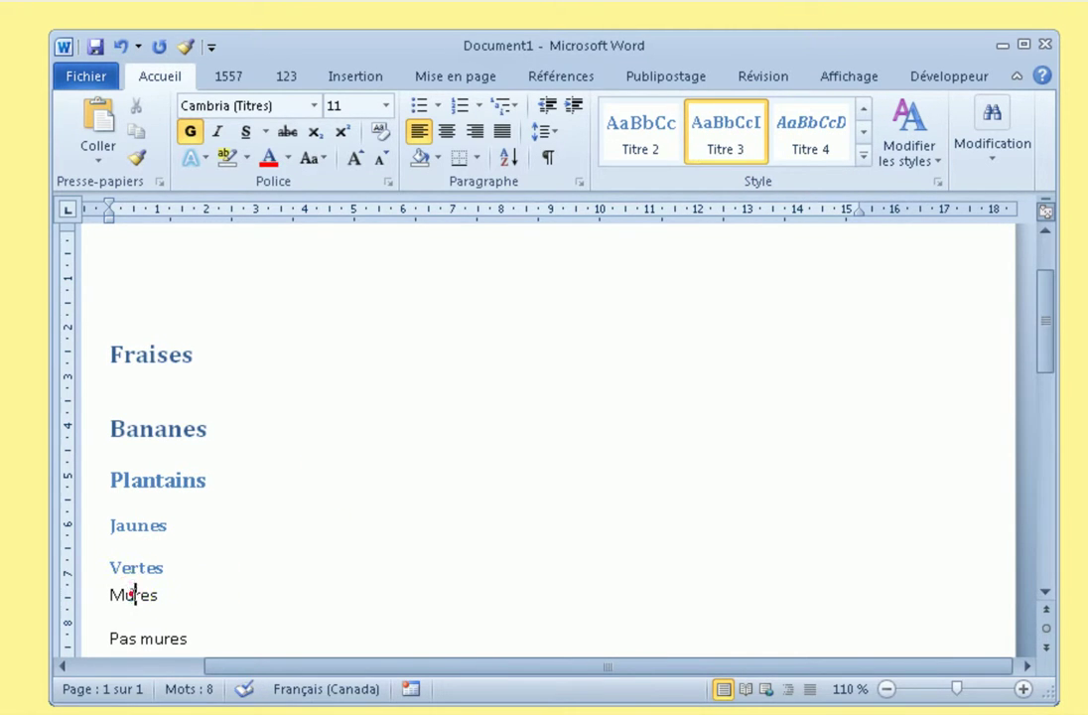
Apply the Titre 4 style to the lines Mures and Pas mures.
{"action": "left_click", "coordinate": [134, 592]}
{"action": "left_click", "coordinate": [795, 149]}
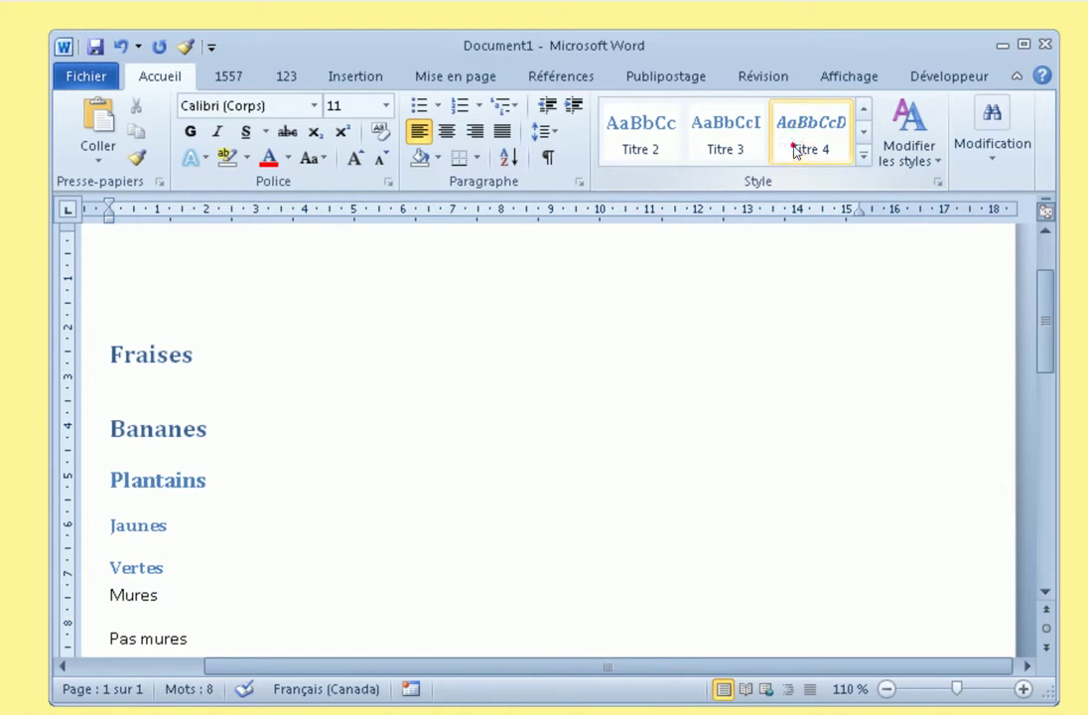
{"action": "left_click", "coordinate": [164, 638]}
{"action": "left_click", "coordinate": [795, 159]}
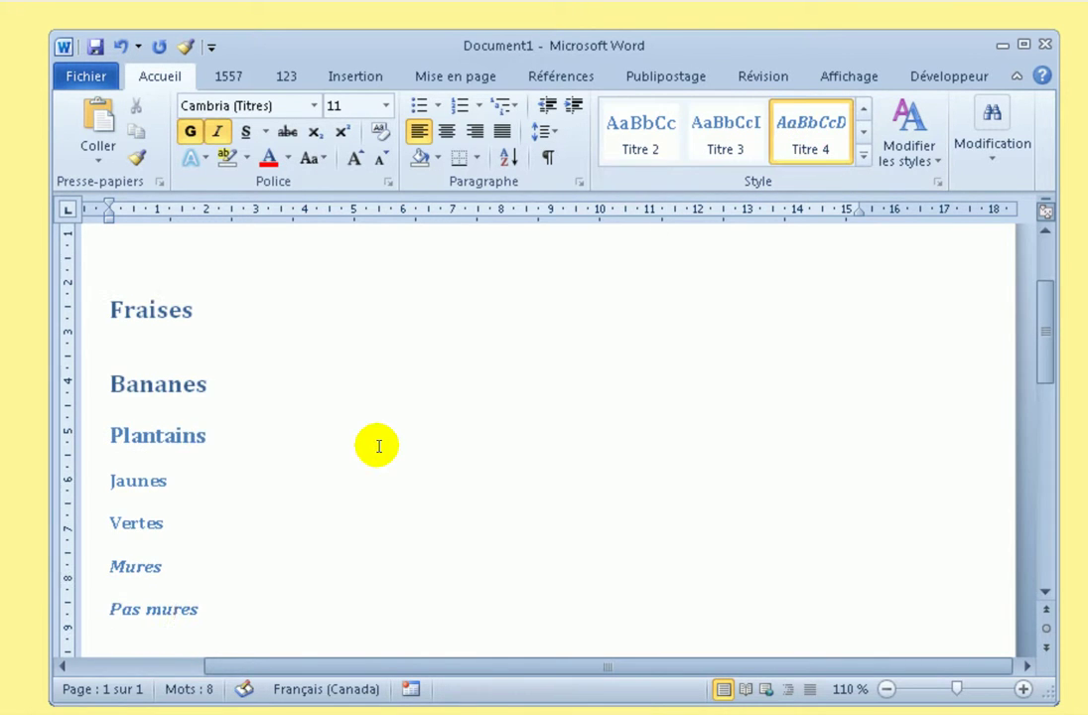
{"action": "scroll", "coordinate": [384, 445], "scroll_direction": "down", "scroll_amount": 2}
{"action": "scroll", "coordinate": [229, 437], "scroll_direction": "up", "scroll_amount": 1}
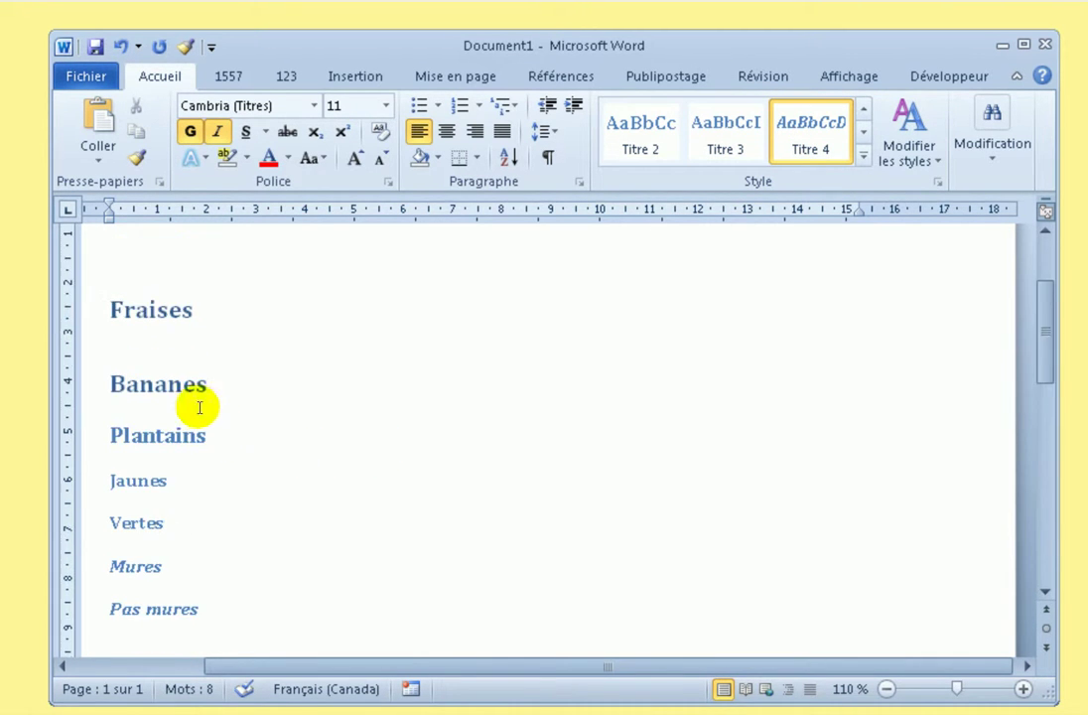
Insert two empty paragraphs above the Fraises heading.
{"action": "left_click", "coordinate": [160, 310]}
{"action": "left_click", "coordinate": [109, 308]}
{"action": "key", "text": "Return"}
{"action": "key", "text": "Return"}
{"action": "left_click", "coordinate": [170, 323]}
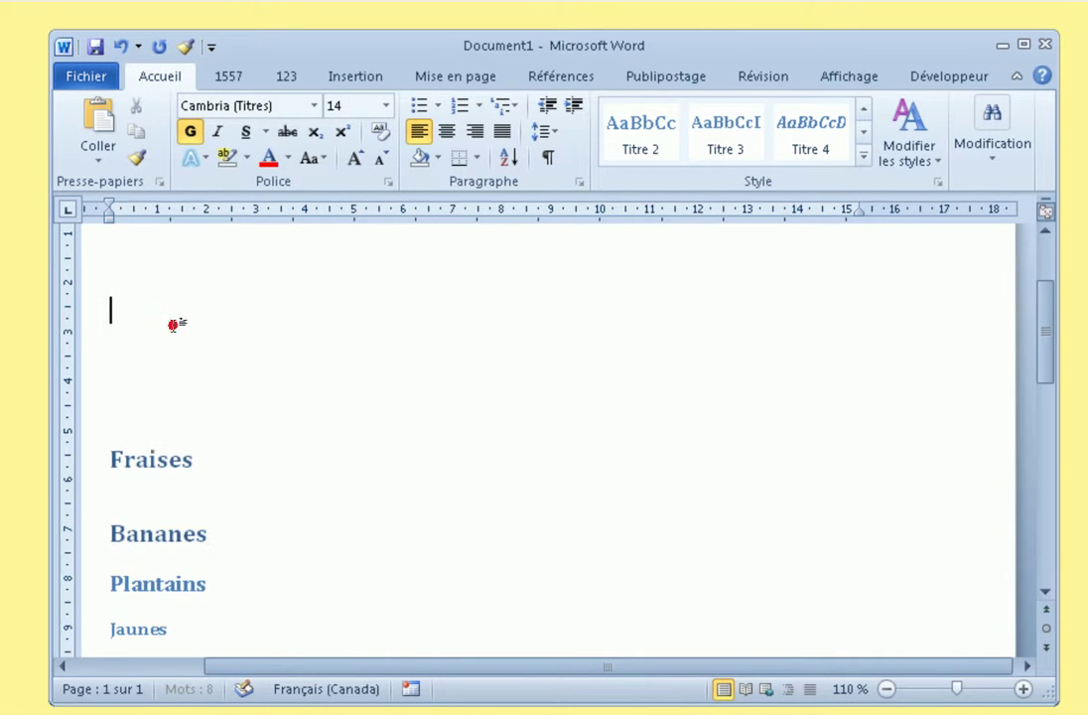
Apply the Normal style to the empty paragraphs above Fraises and place the cursor in the first of them.
{"action": "left_click_drag", "start_coordinate": [157, 260], "coordinate": [155, 328]}
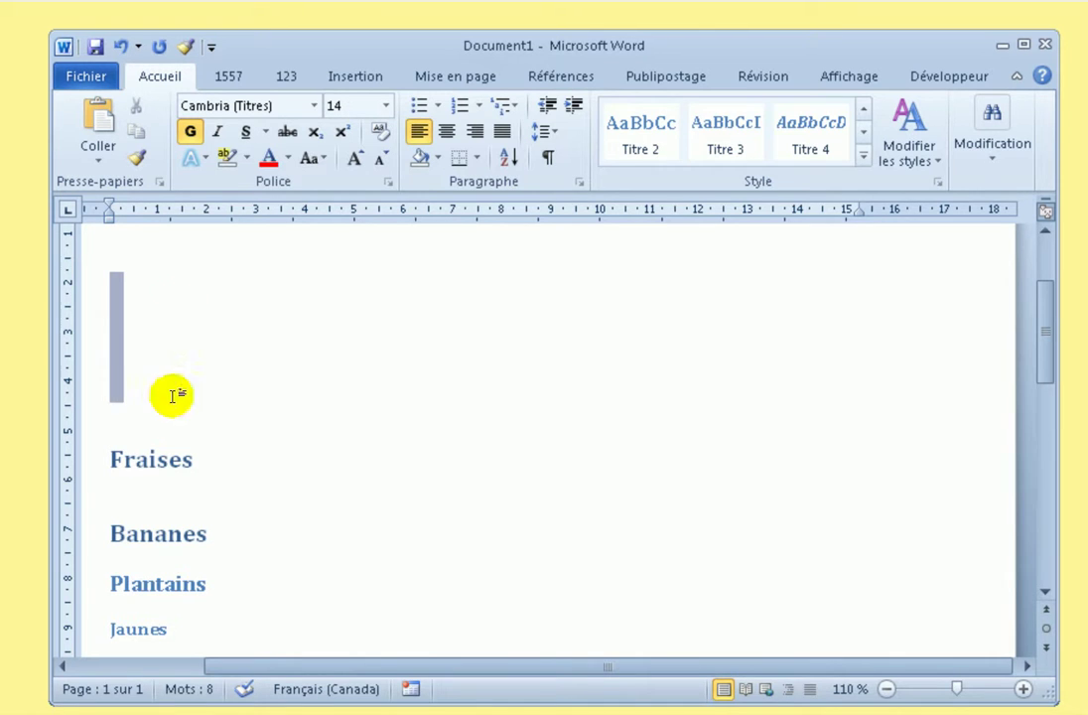
{"action": "left_click", "coordinate": [864, 110]}
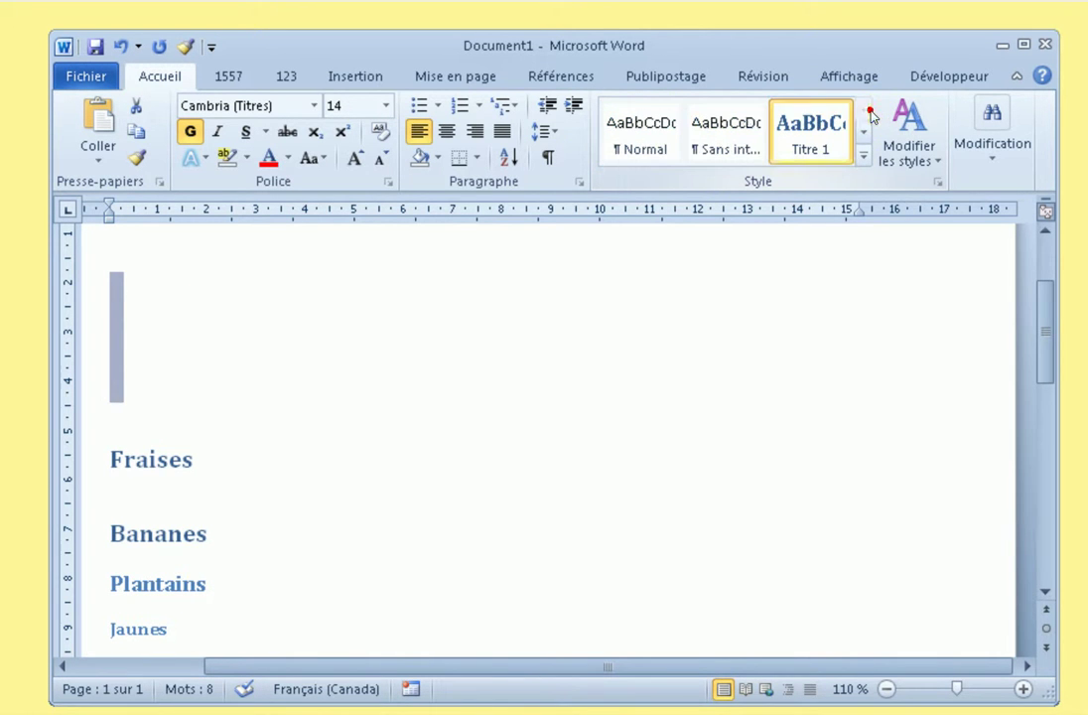
{"action": "left_click", "coordinate": [664, 127]}
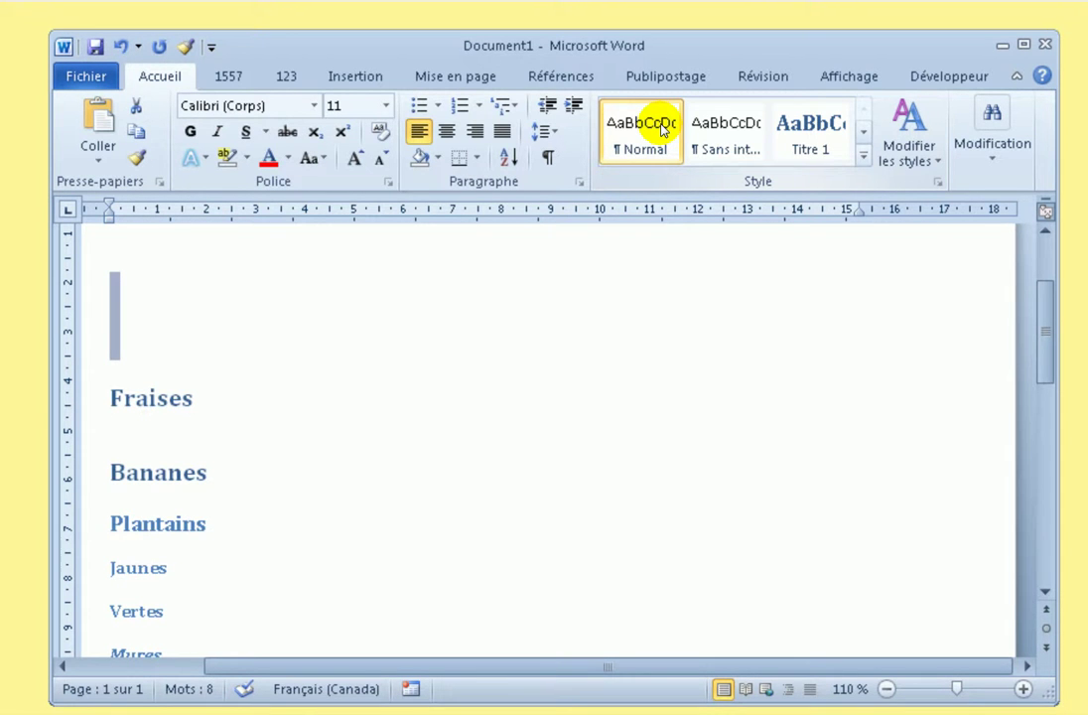
{"action": "left_click", "coordinate": [238, 273]}
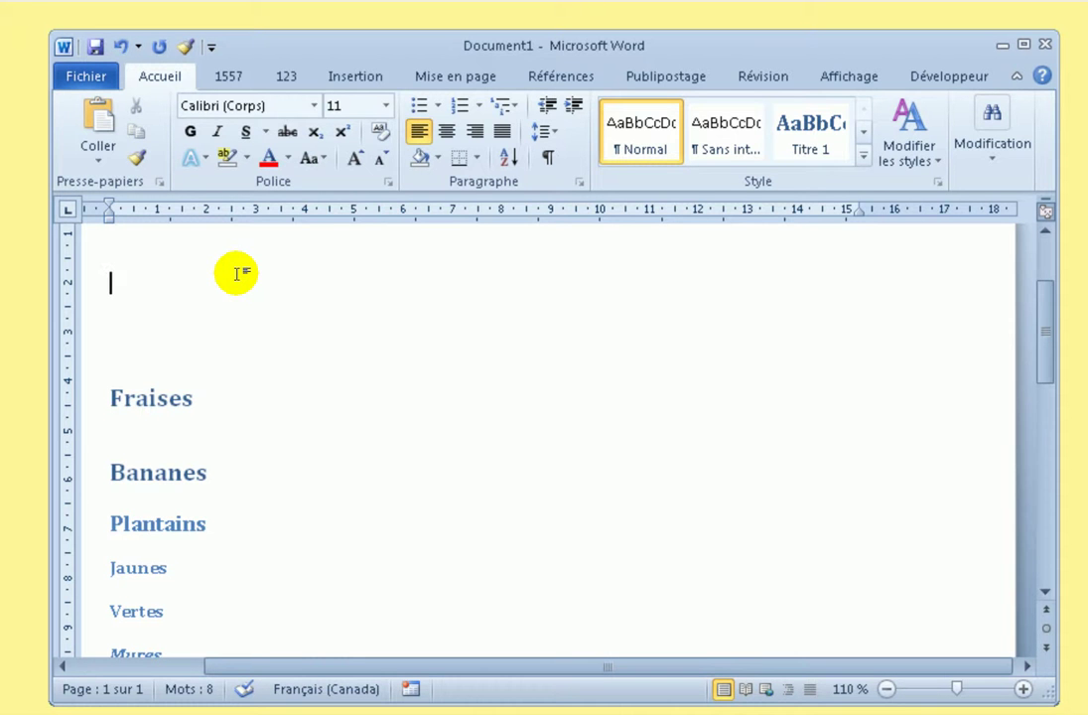
Try to record a macro with a name ending in "e_matieres-DEMO", stored in the normal.dotm template.
{"action": "left_click", "coordinate": [926, 79]}
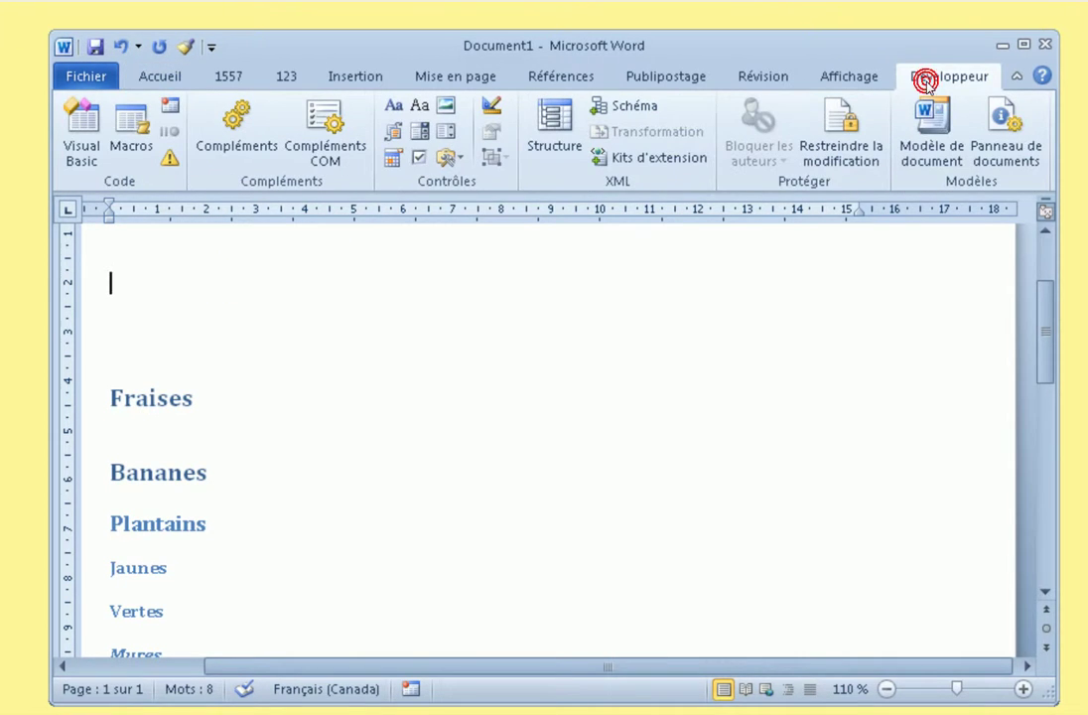
{"action": "left_click", "coordinate": [171, 109]}
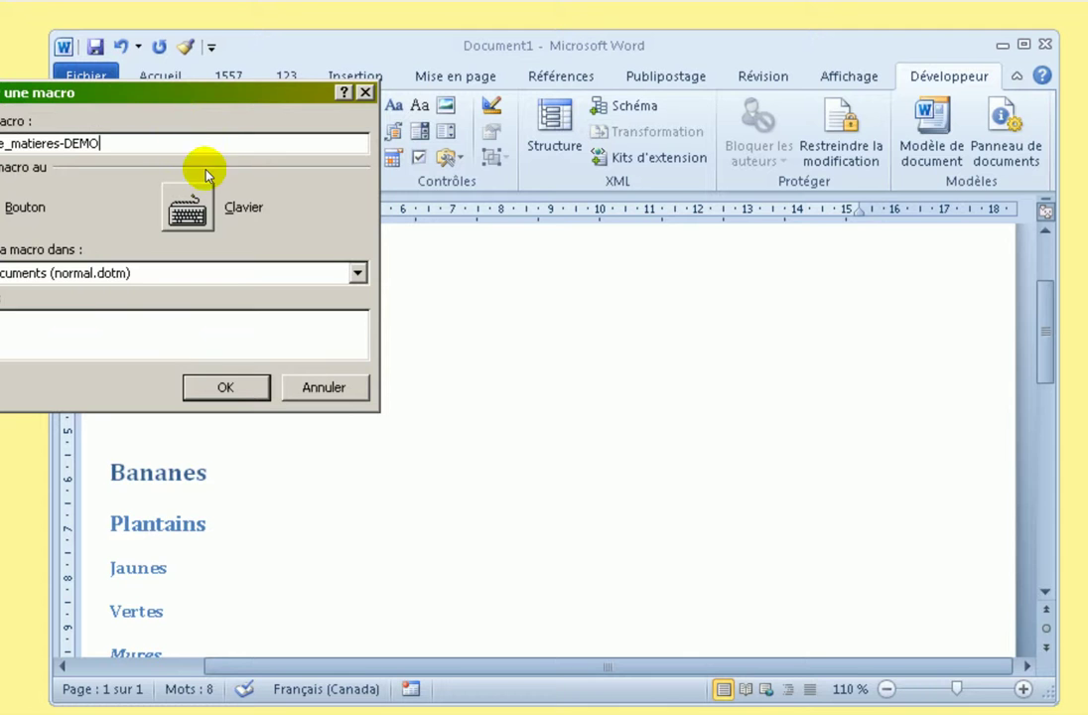
{"action": "left_click", "coordinate": [117, 276]}
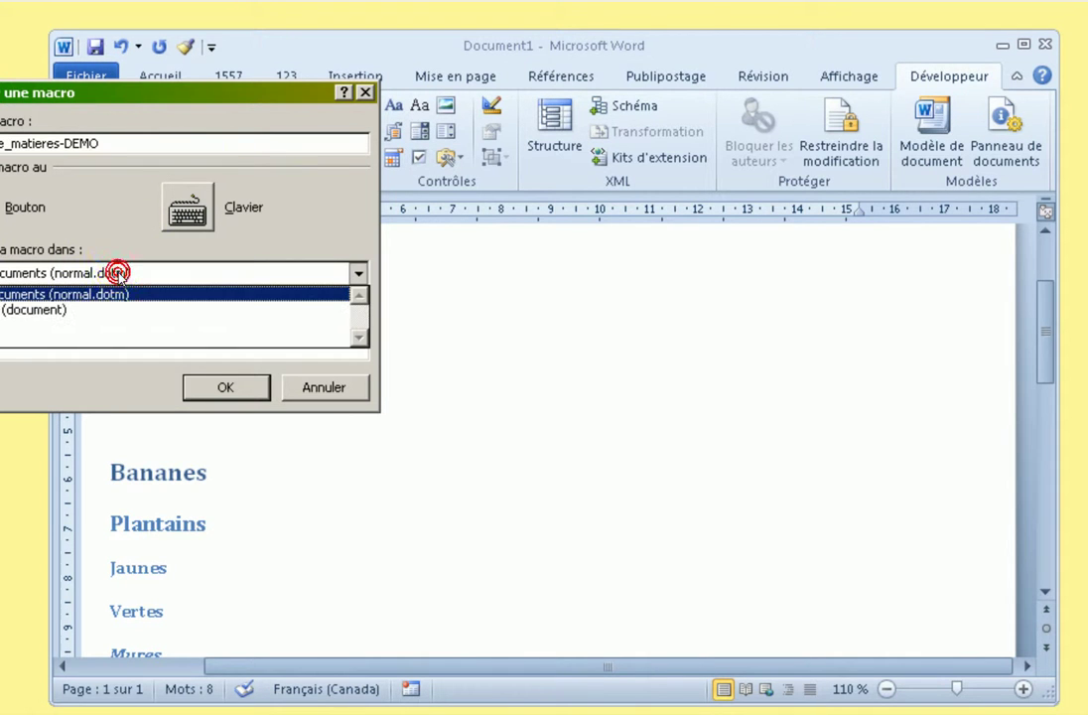
{"action": "left_click", "coordinate": [117, 275]}
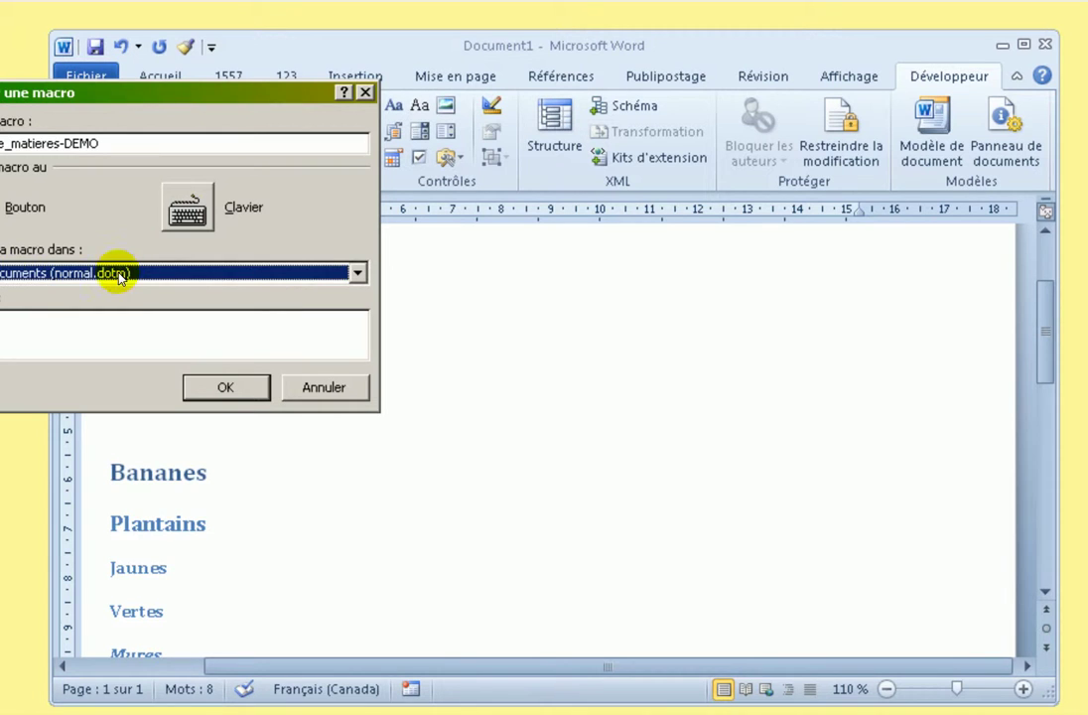
{"action": "left_click", "coordinate": [224, 388]}
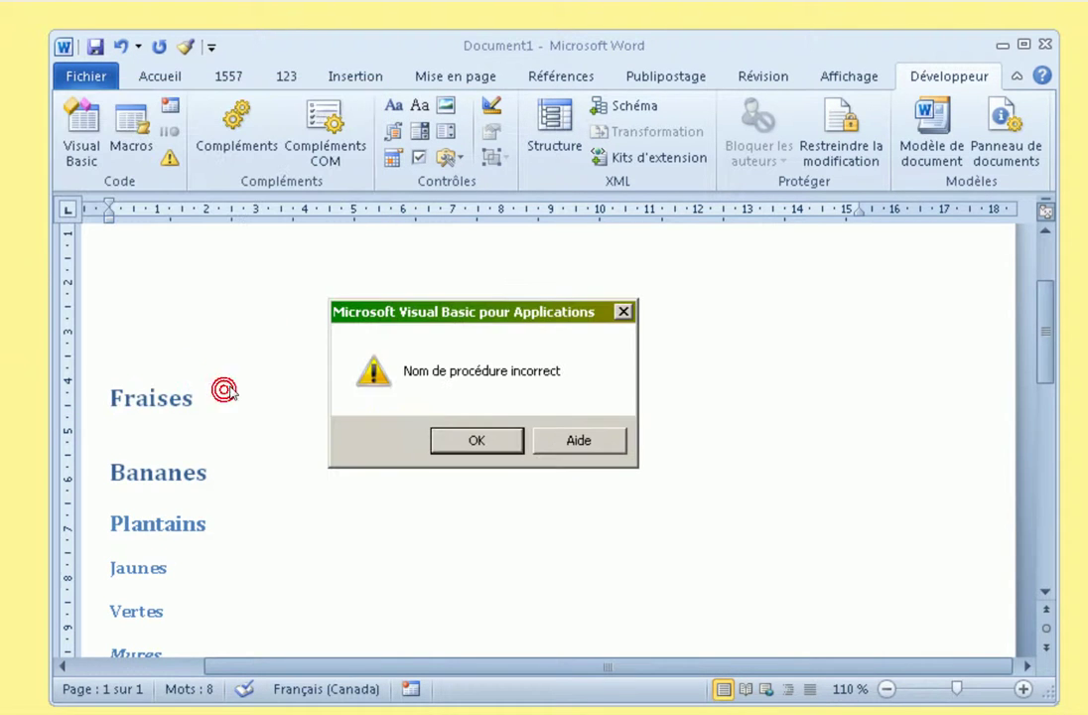
{"action": "left_click", "coordinate": [457, 443]}
With the cursor in the empty space above Fraises, start recording a macro under a new name, stored in normal.dotm.
{"action": "left_click", "coordinate": [304, 352]}
{"action": "left_click", "coordinate": [169, 288]}
{"action": "left_click", "coordinate": [170, 104]}
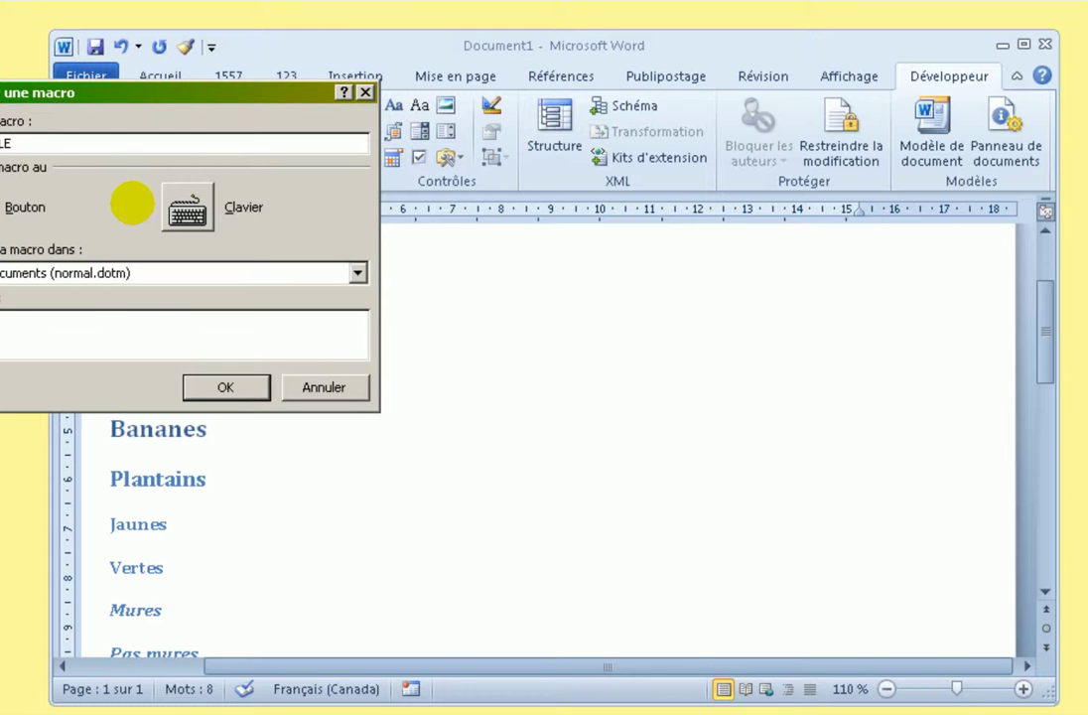
{"action": "left_click", "coordinate": [225, 387]}
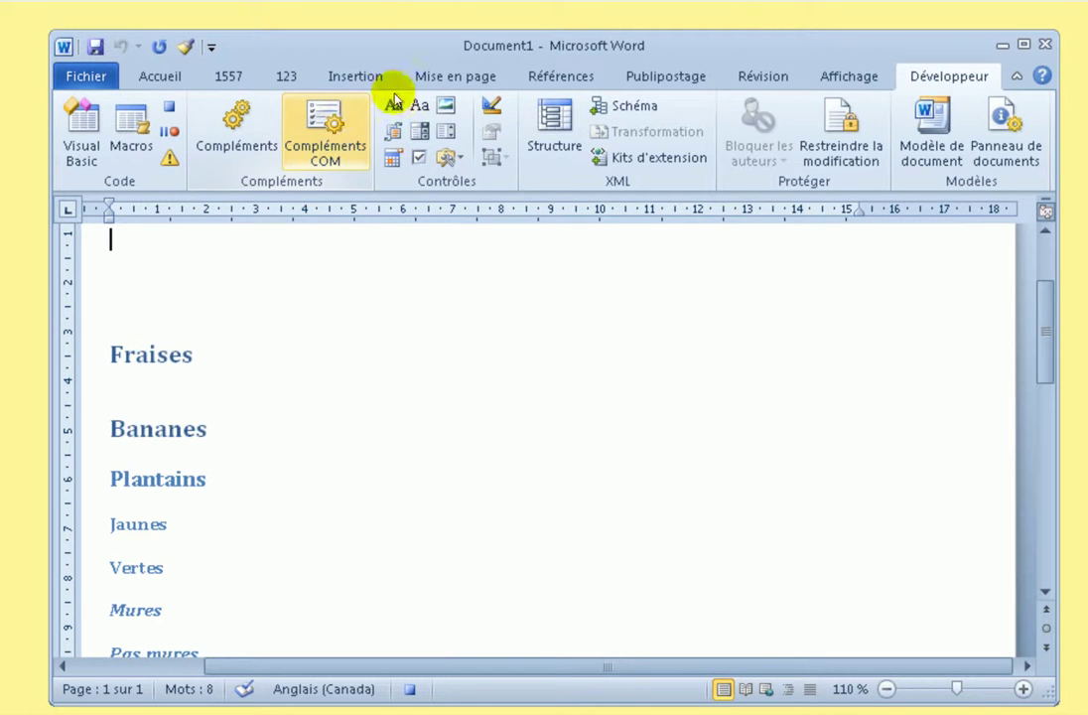
Start a custom table of contents that shows 2 levels and uses the Recherché format.
{"action": "left_click", "coordinate": [543, 83]}
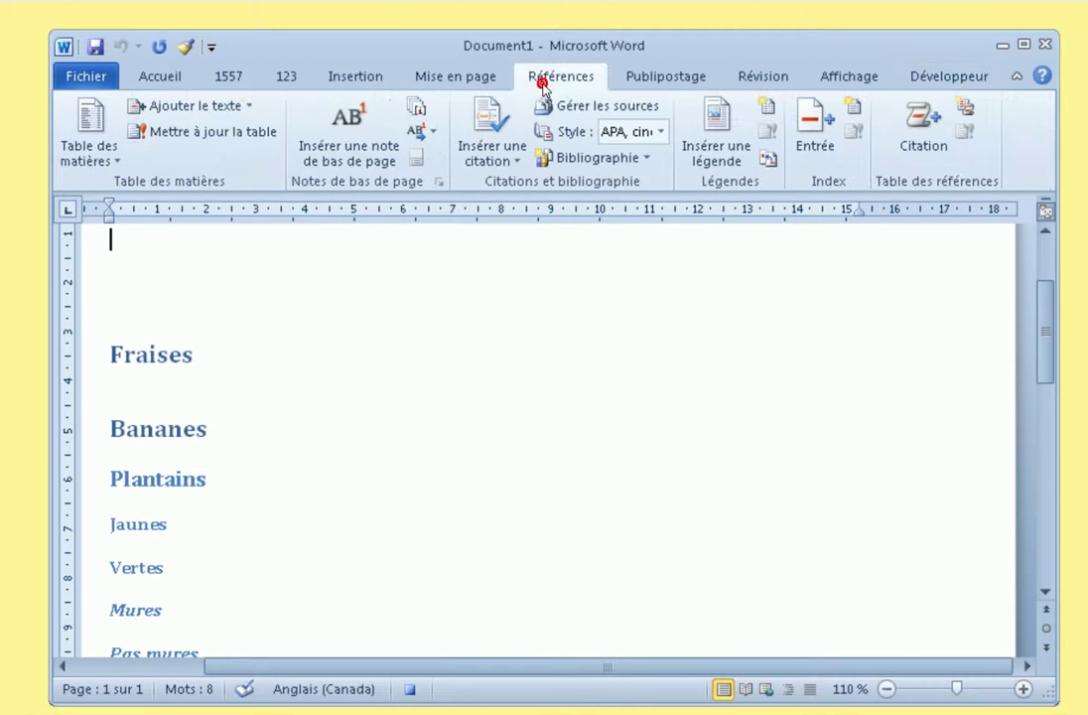
{"action": "left_click", "coordinate": [115, 162]}
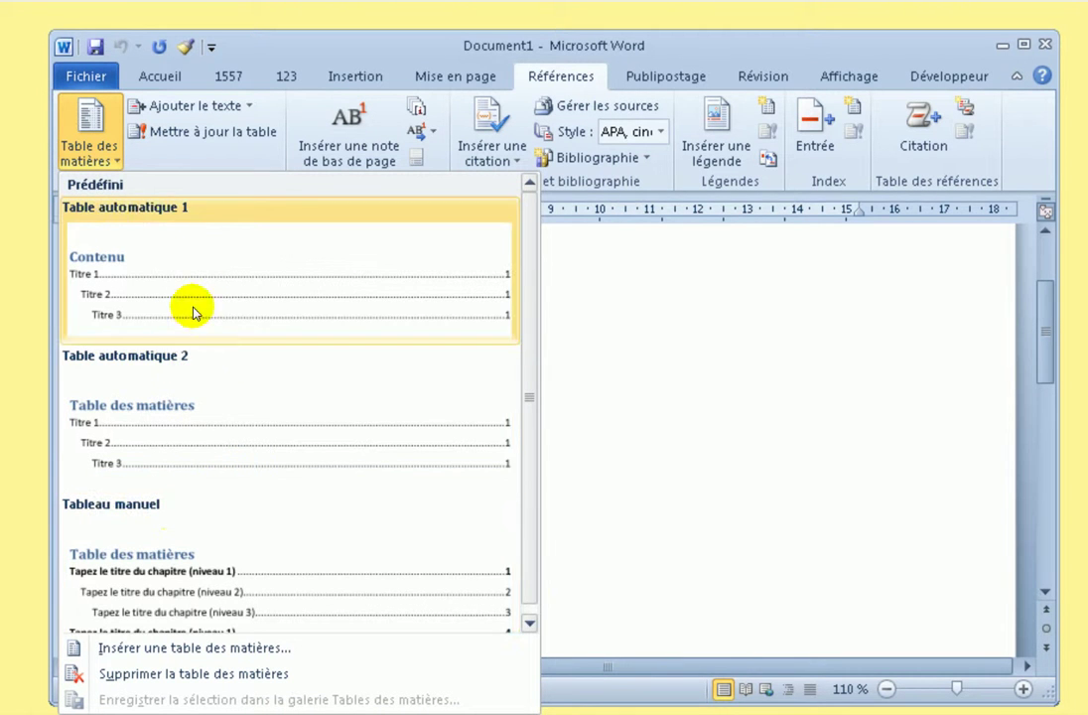
{"action": "left_click", "coordinate": [182, 651]}
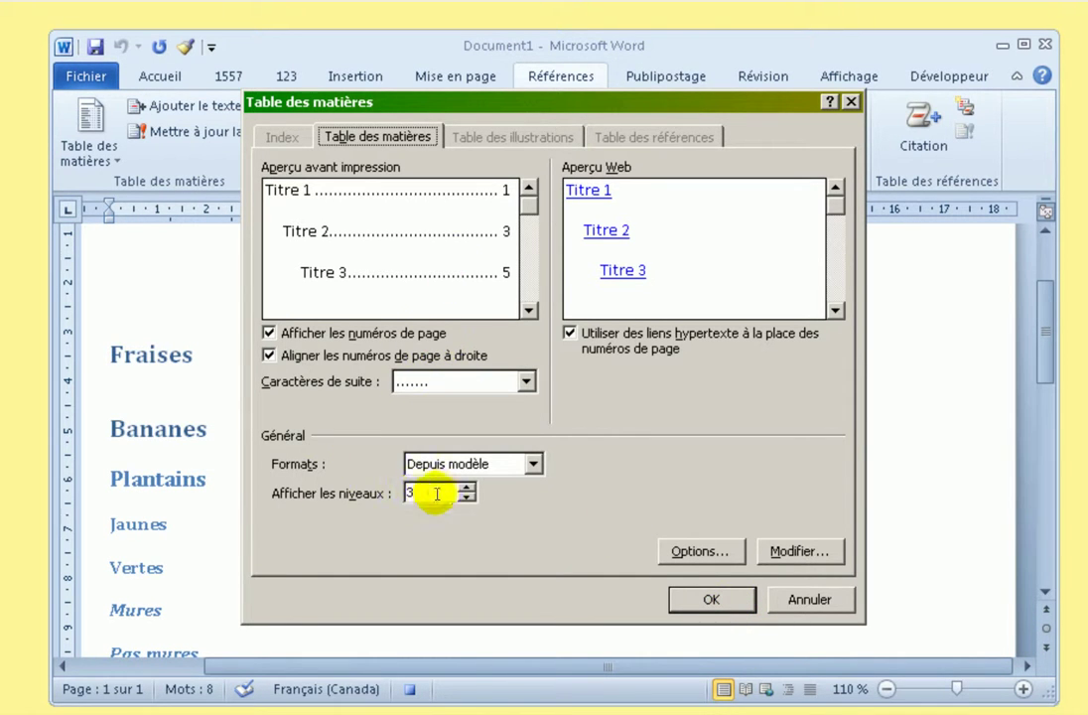
{"action": "left_click", "coordinate": [468, 497]}
{"action": "left_click", "coordinate": [465, 488]}
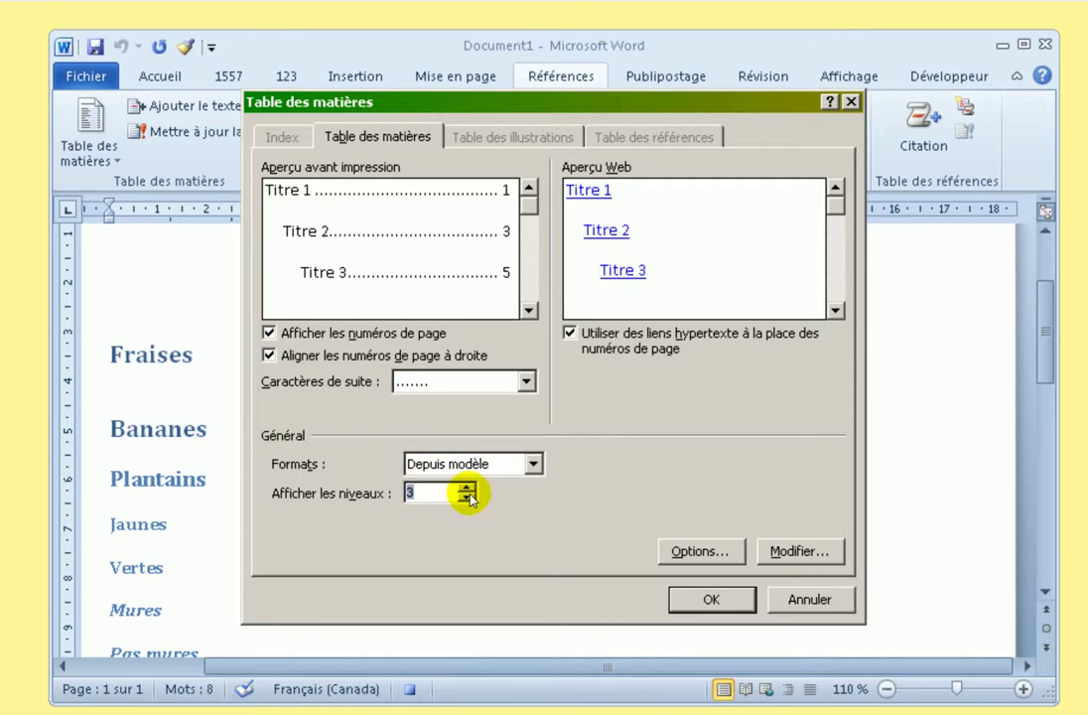
{"action": "left_click", "coordinate": [467, 497]}
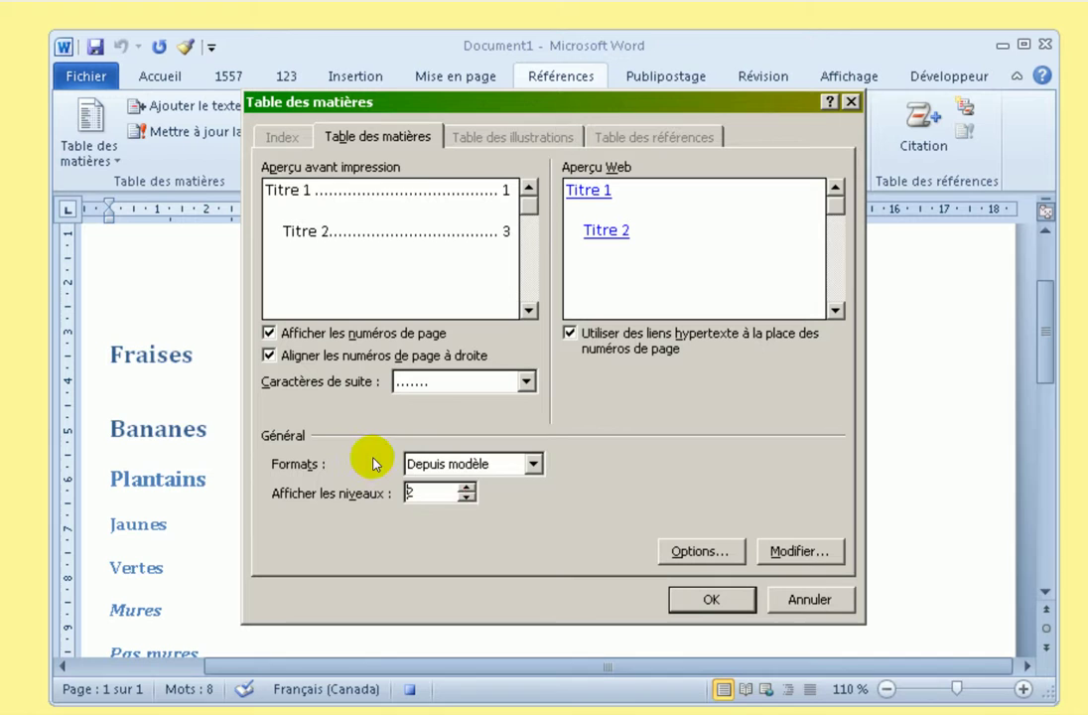
{"action": "left_click", "coordinate": [496, 467]}
{"action": "left_click", "coordinate": [476, 532]}
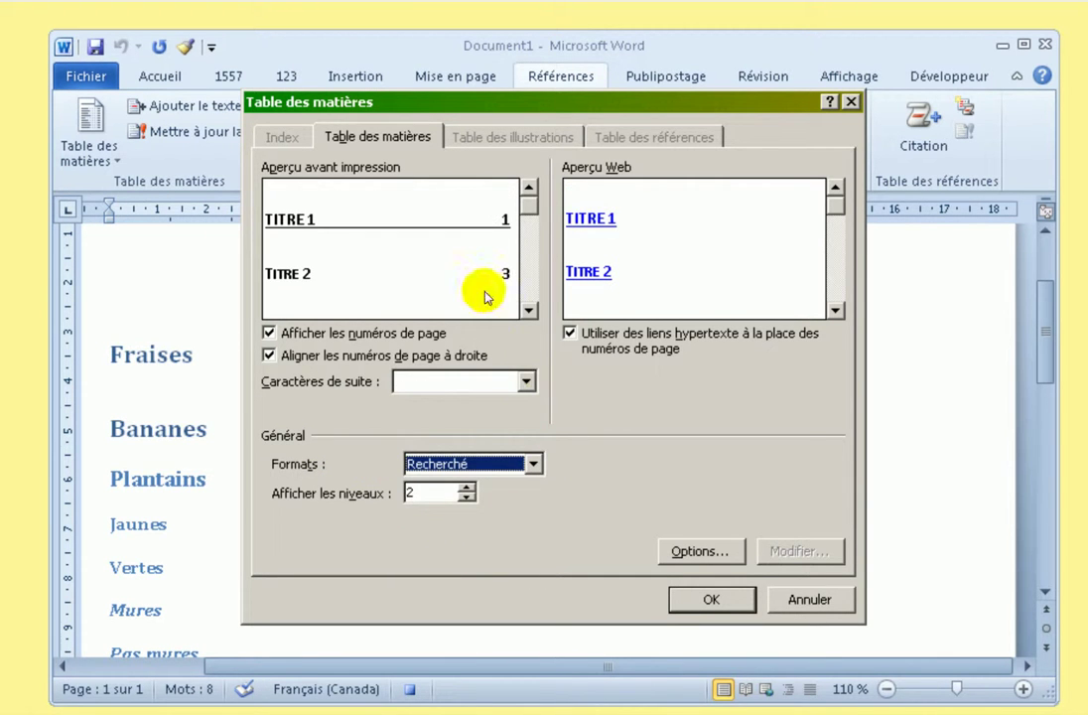
Examine in the table of contents options which styles are assigned to which levels, keeping the assignments.
{"action": "left_click", "coordinate": [695, 555]}
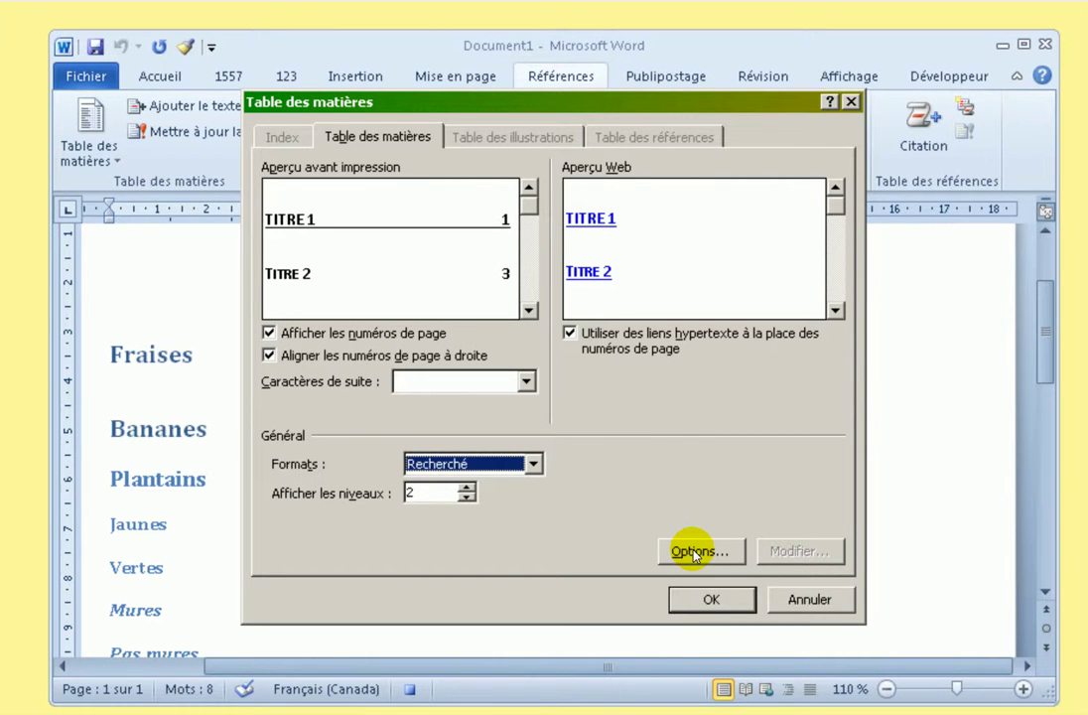
{"action": "left_click", "coordinate": [696, 552]}
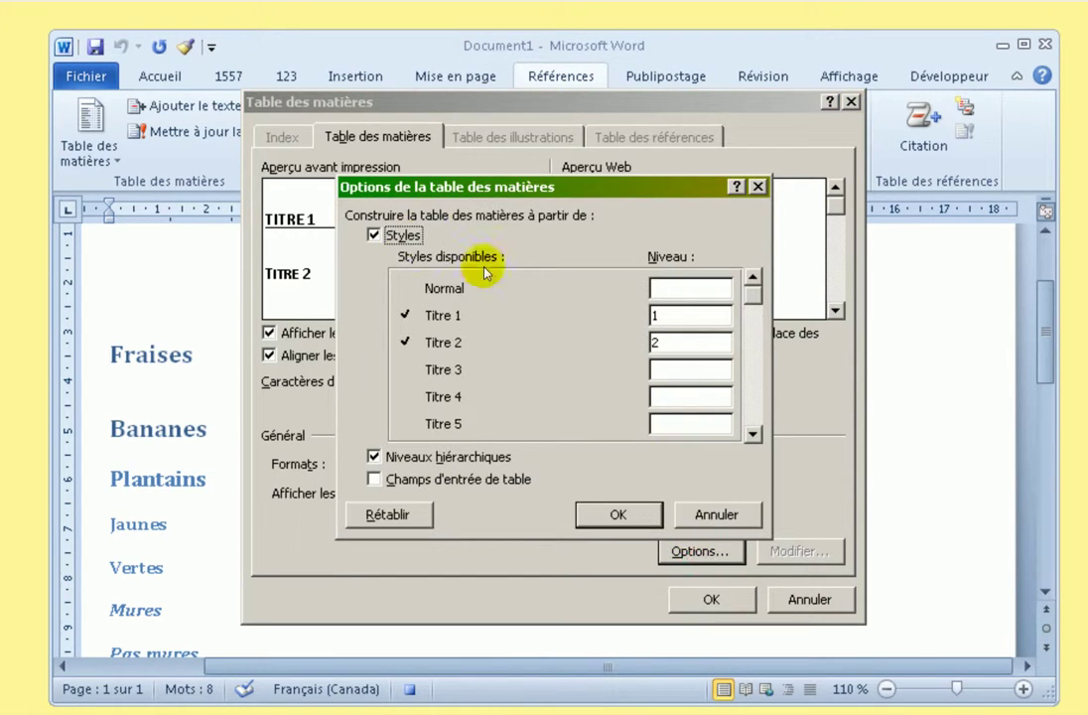
{"action": "double_click", "coordinate": [701, 315]}
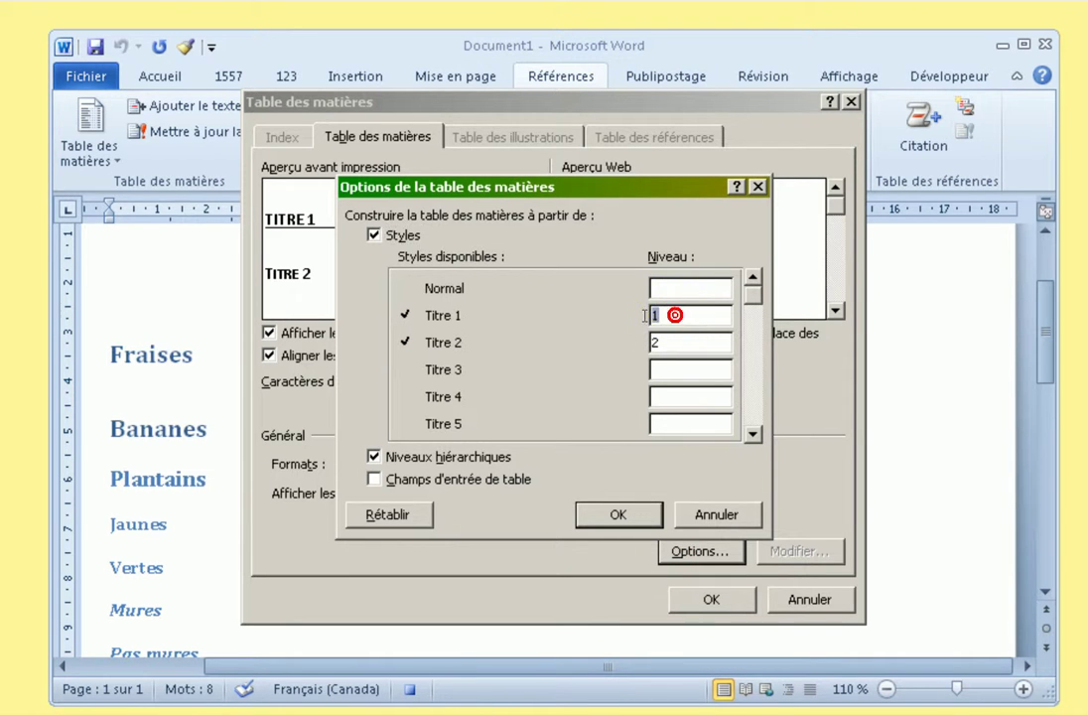
{"action": "double_click", "coordinate": [681, 340]}
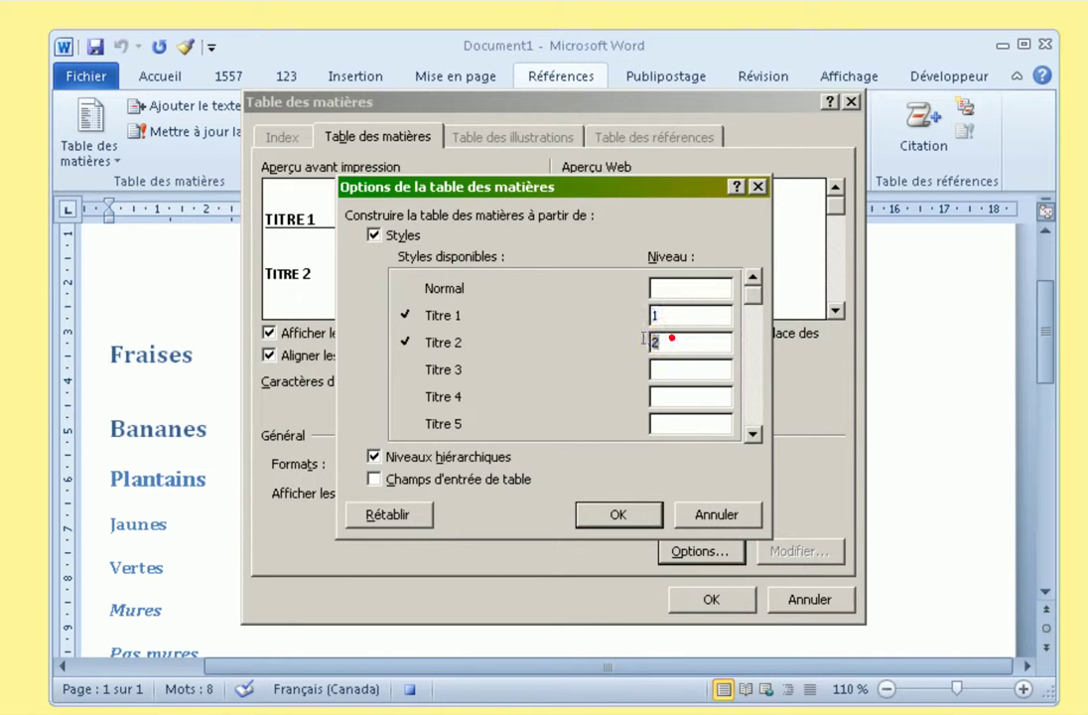
{"action": "left_click", "coordinate": [754, 300]}
{"action": "left_click", "coordinate": [756, 376]}
{"action": "left_click", "coordinate": [756, 380]}
{"action": "left_click", "coordinate": [755, 380]}
{"action": "left_click", "coordinate": [755, 332]}
{"action": "left_click", "coordinate": [674, 346]}
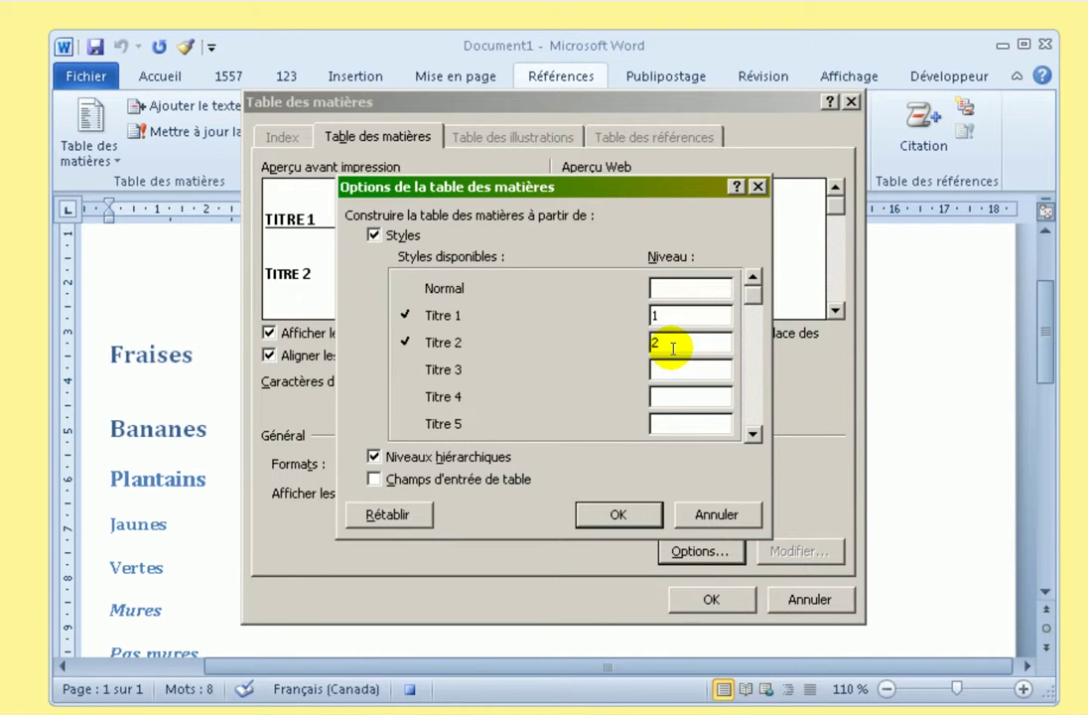
{"action": "left_click", "coordinate": [627, 511]}
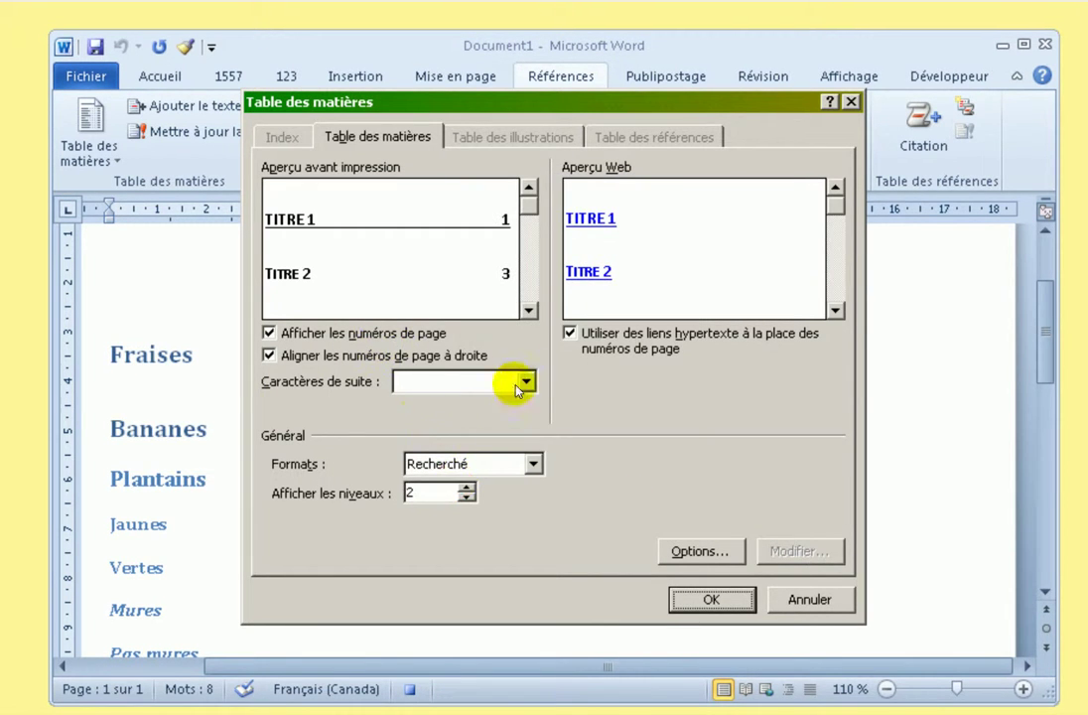
Insert the configured table of contents above Fraises and stop recording the macro.
{"action": "left_click", "coordinate": [707, 602]}
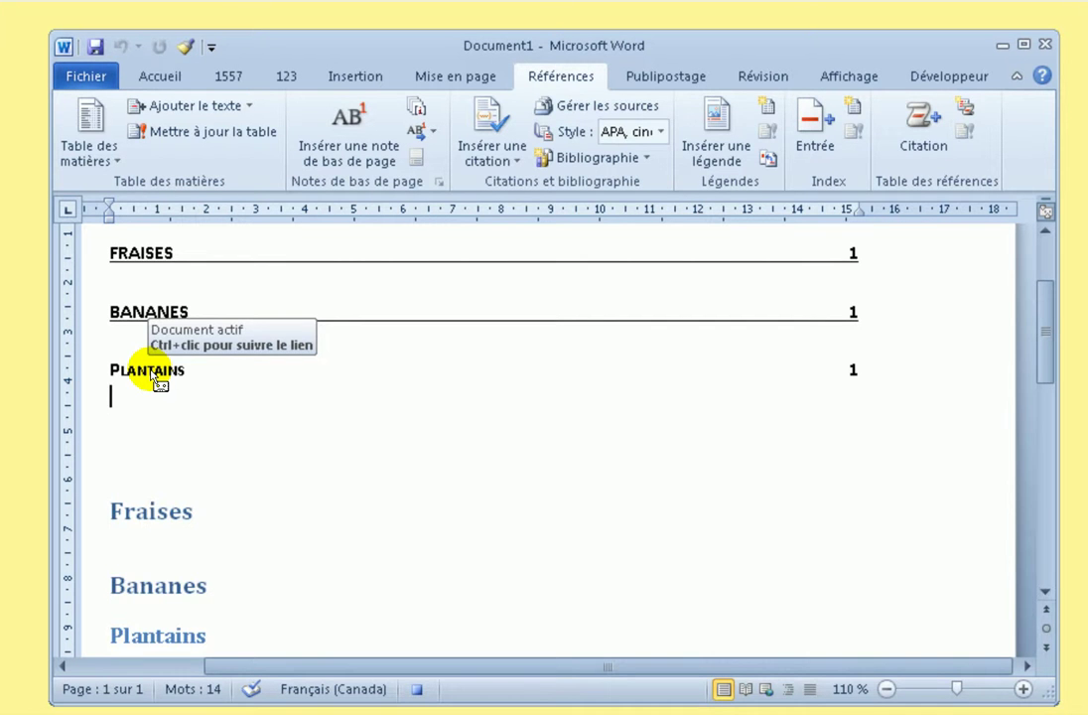
{"action": "left_click", "coordinate": [944, 79]}
{"action": "left_click", "coordinate": [169, 106]}
Run the macro macro_TABLE_DEMO with the cursor in the empty space below Pas mures.
{"action": "scroll", "coordinate": [299, 457], "scroll_direction": "down", "scroll_amount": 5}
{"action": "scroll", "coordinate": [288, 467], "scroll_direction": "down", "scroll_amount": 5}
{"action": "left_click", "coordinate": [250, 509]}
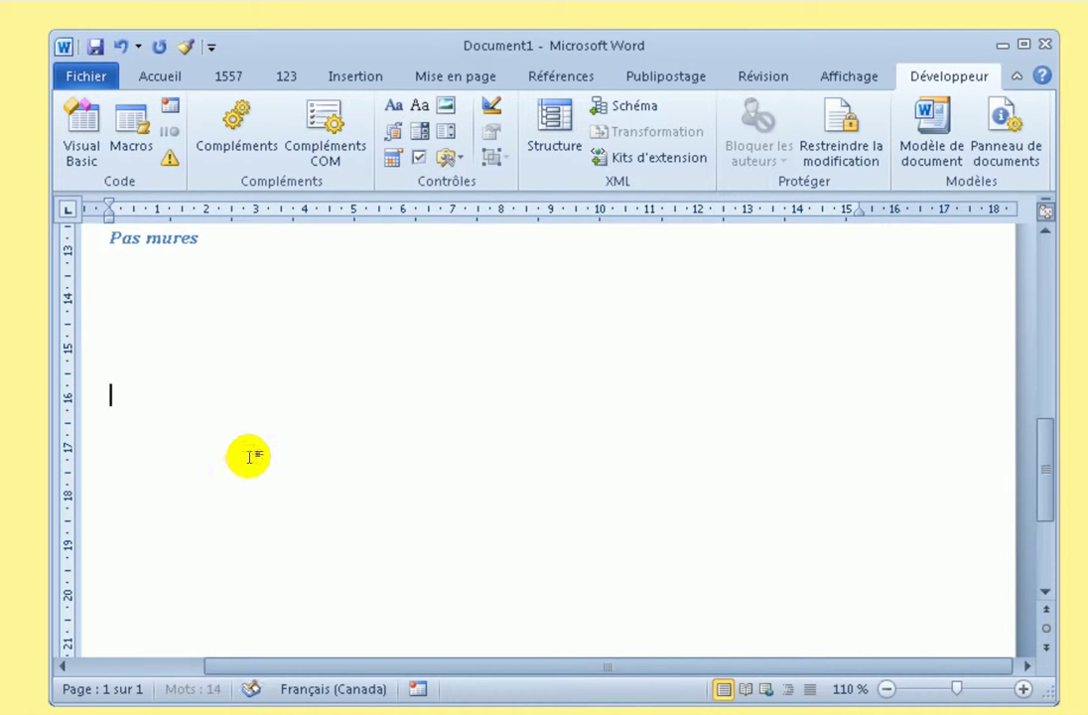
{"action": "left_click", "coordinate": [139, 123]}
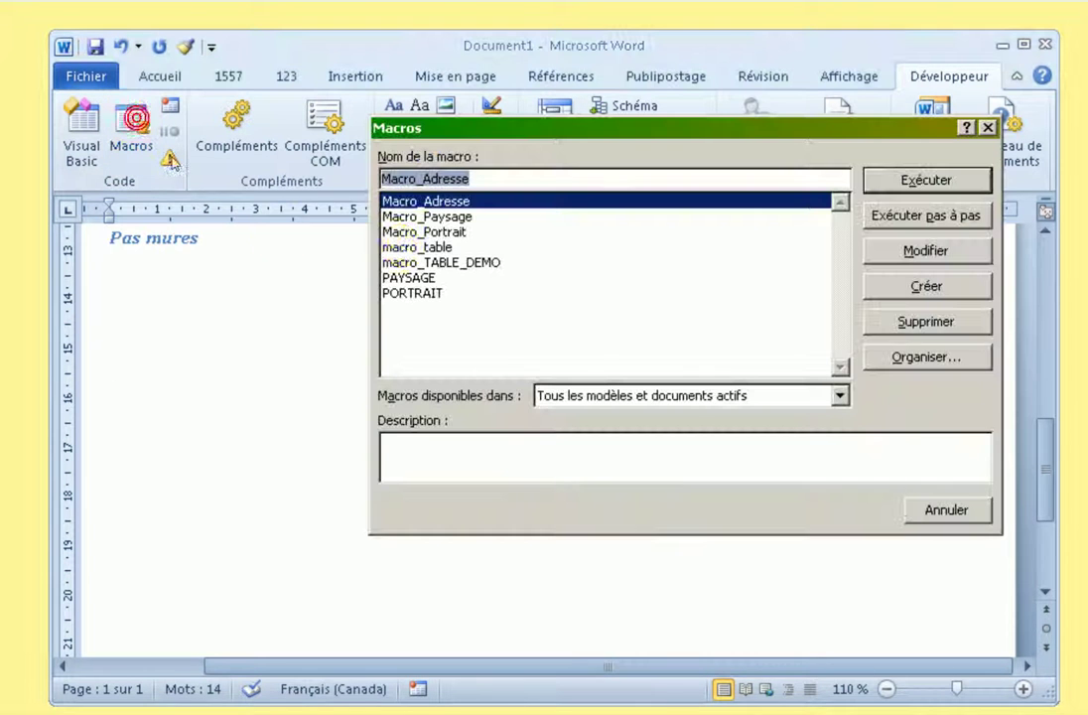
{"action": "left_click", "coordinate": [450, 265]}
{"action": "left_click", "coordinate": [940, 185]}
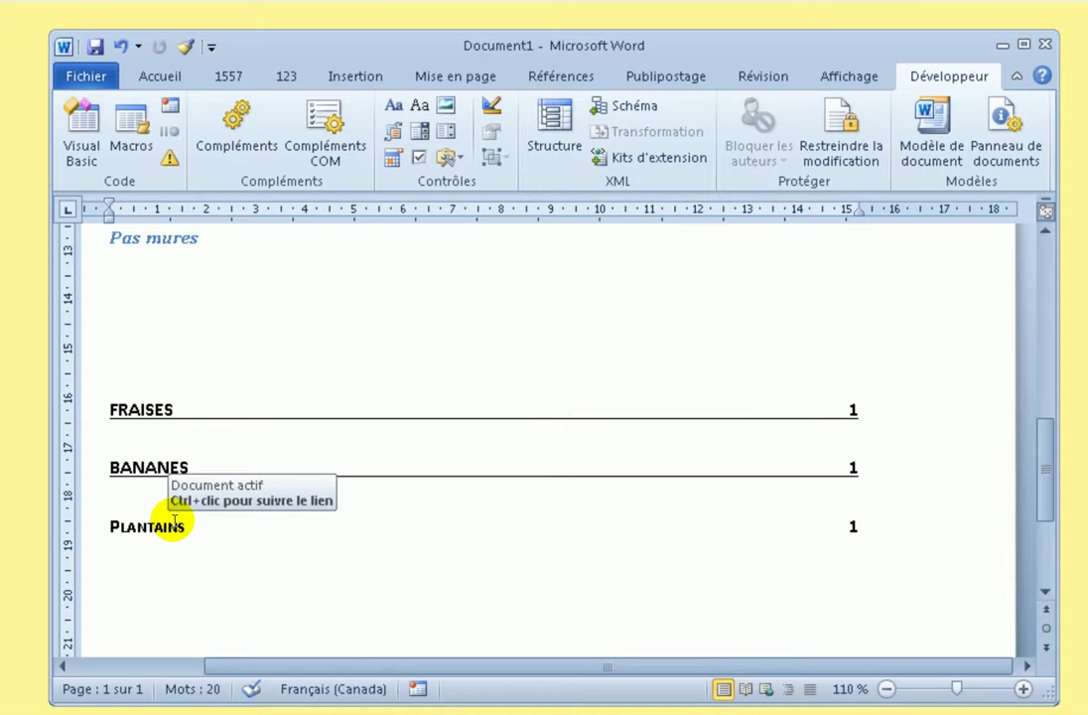